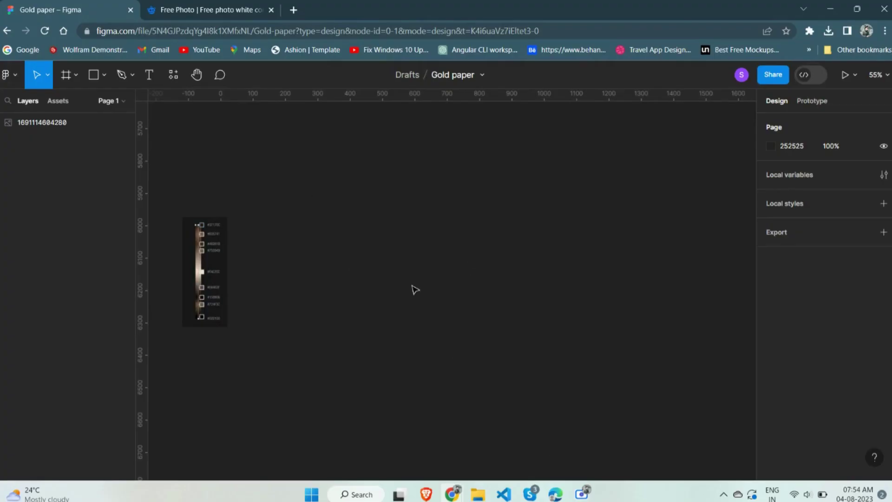
Create a square frame beside the palette image and set its size to 800 × 800.
left_click(71, 80)
left_click(80, 106)
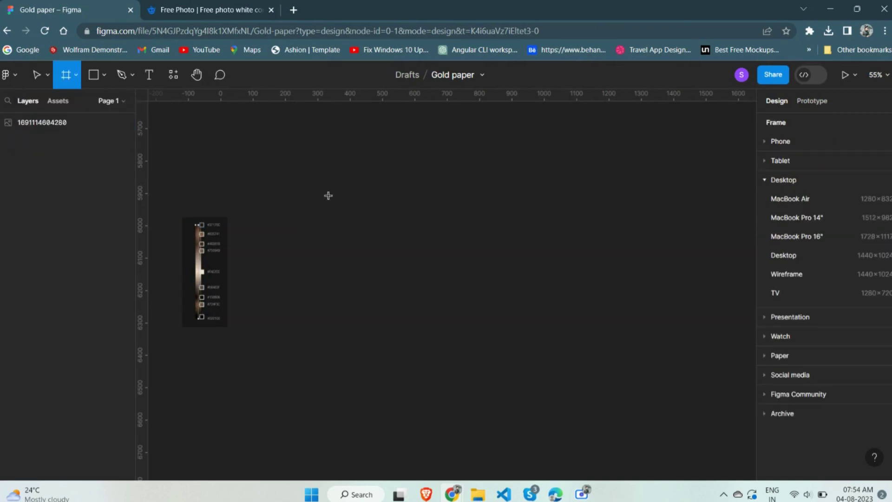
left_click_drag(302, 168, 538, 405)
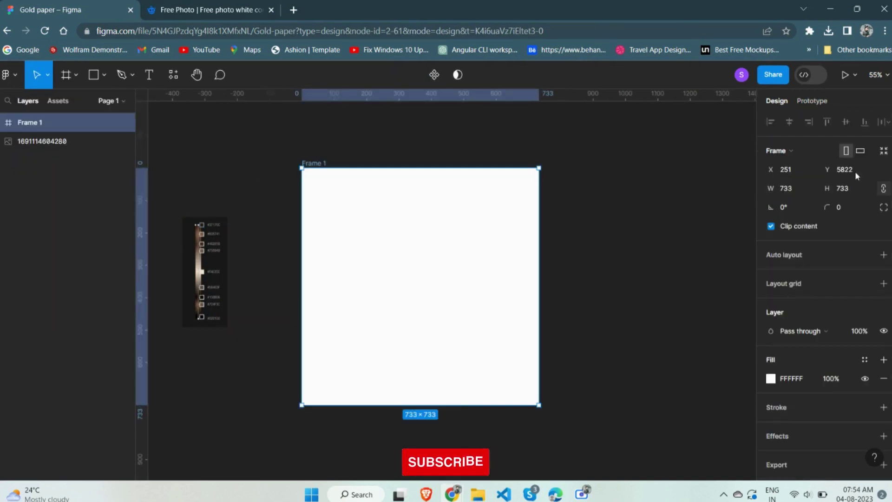
left_click(797, 188)
type("8")
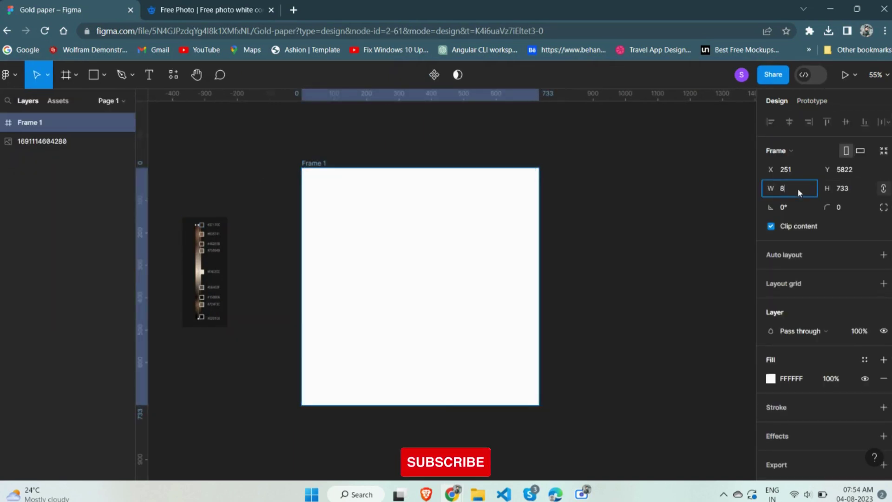
type("00")
key("Return")
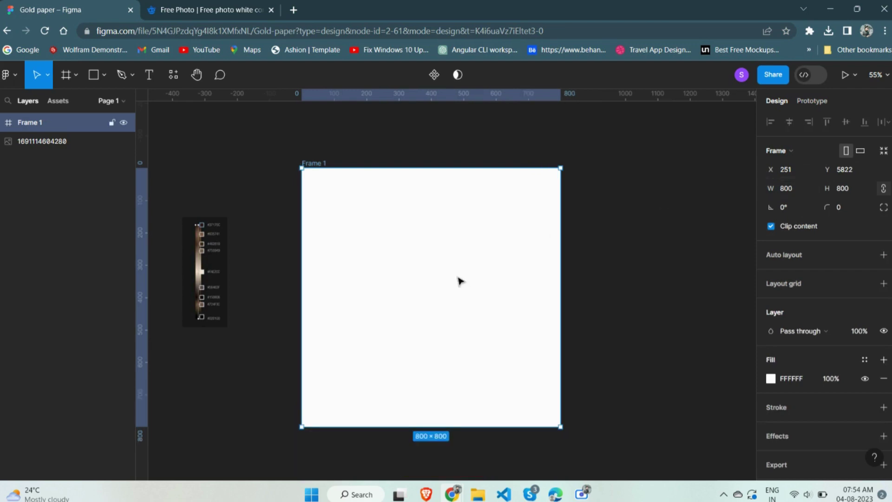
Paste the copied page-curl vector shape into the lower-right corner of the frame.
key("ctrl+v")
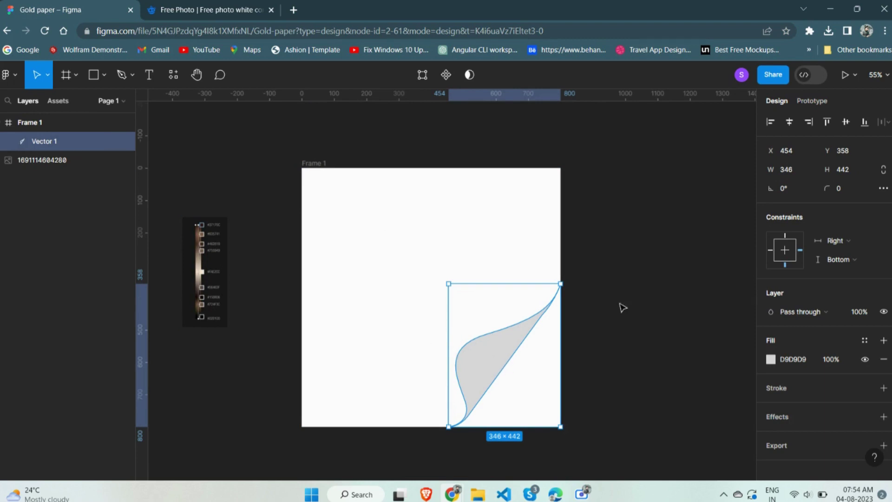
scroll(650, 332, "down", 3)
scroll(516, 343, "up", 2)
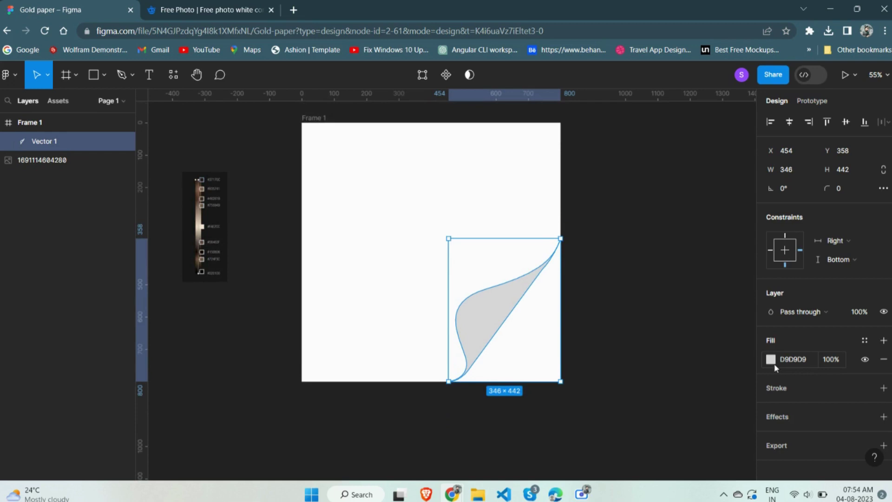
Move the color palette reference image into the frame, just beside the page-curl shape.
left_click(200, 252)
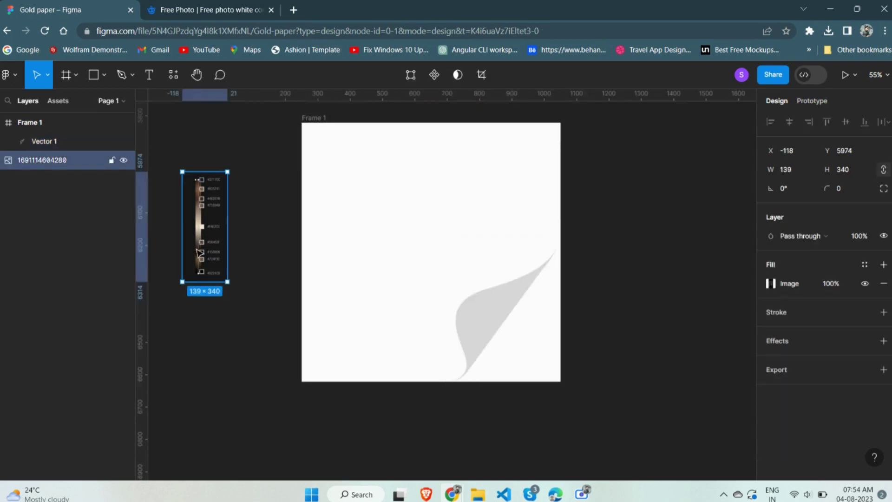
left_click_drag(200, 252, 408, 335)
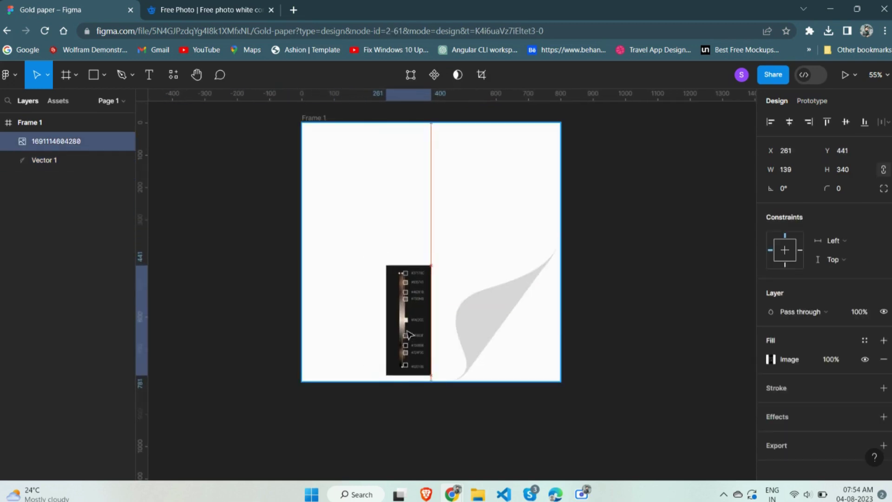
scroll(408, 335, "up", 5)
scroll(465, 253, "down", 1)
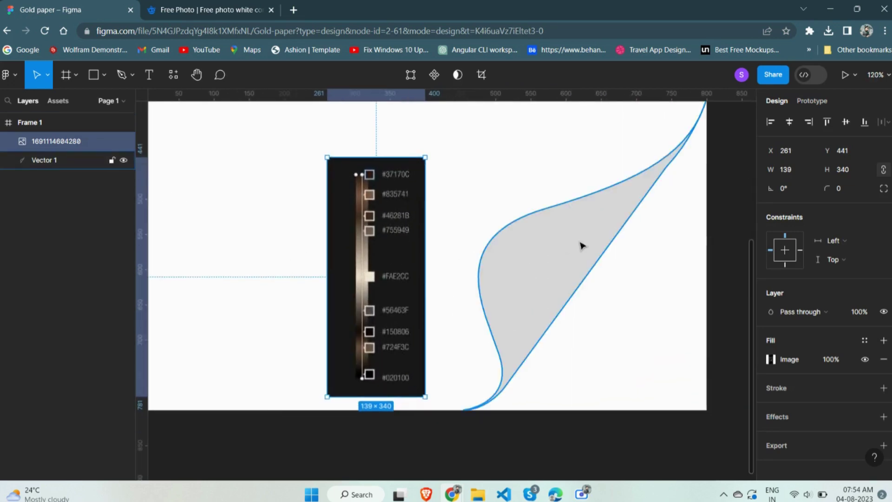
Change the page-curl shape's solid fill to a linear gradient.
left_click(581, 245)
left_click(771, 359)
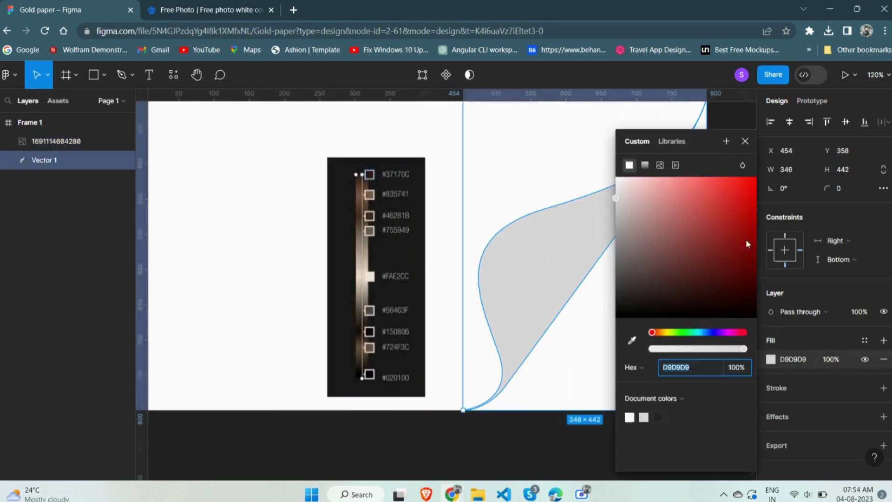
left_click(645, 165)
scroll(445, 199, "right", 3)
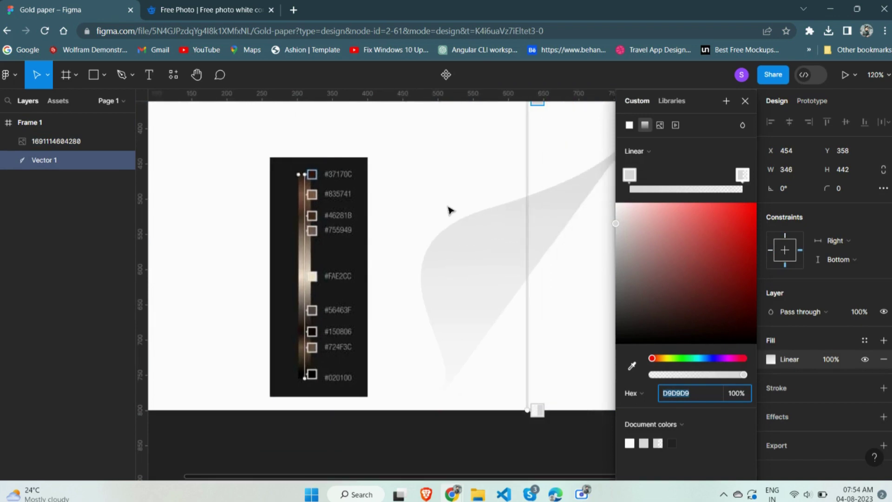
scroll(518, 166, "up", 1)
Run the gradient diagonally from the shape's outer curve to its straight edge and set the end stop's opacity to 100%.
left_click_drag(535, 126, 456, 211)
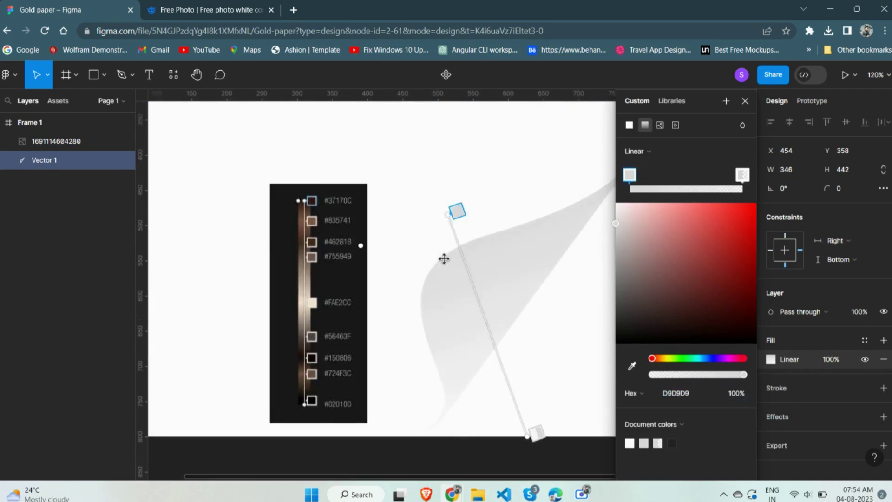
left_click_drag(444, 259, 442, 259)
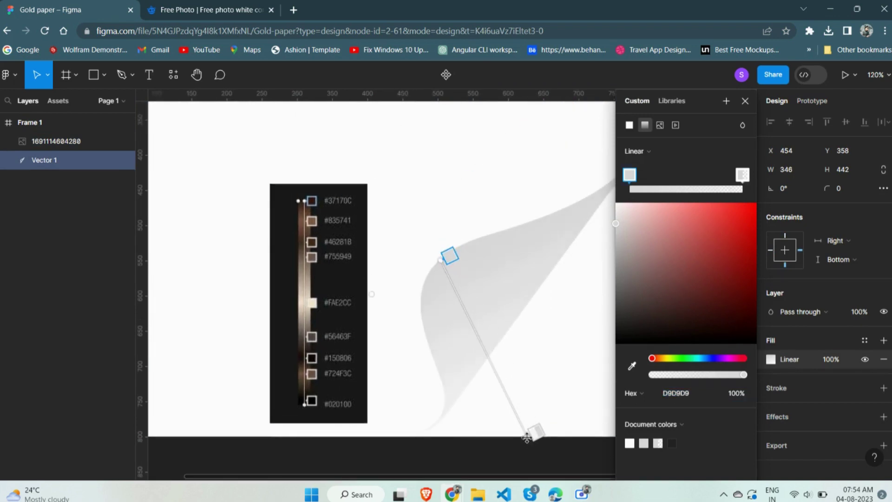
left_click_drag(527, 437, 518, 312)
left_click(517, 313)
mouse_move(744, 374)
left_mouse_down()
mouse_move(653, 378)
mouse_move(746, 378)
left_mouse_up()
left_click_drag(514, 322, 500, 349)
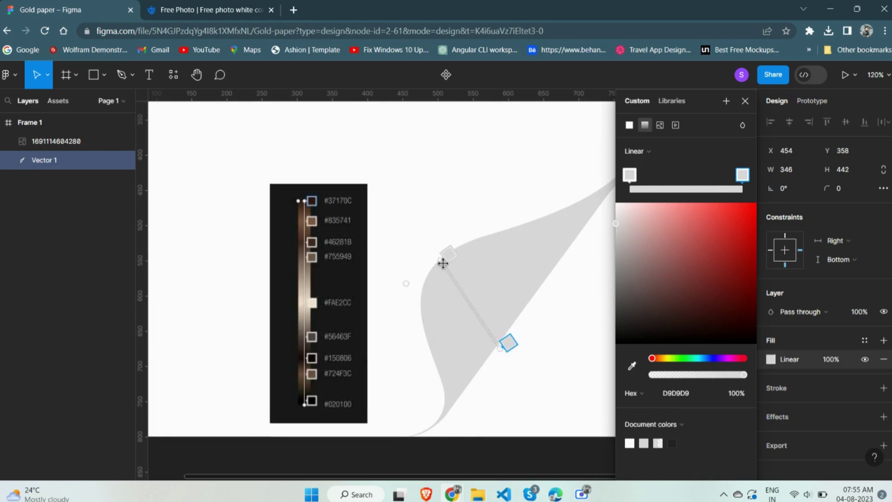
left_click_drag(443, 263, 446, 255)
Set the gradient's first color stop to 37170C.
left_click(629, 175)
left_click(695, 394)
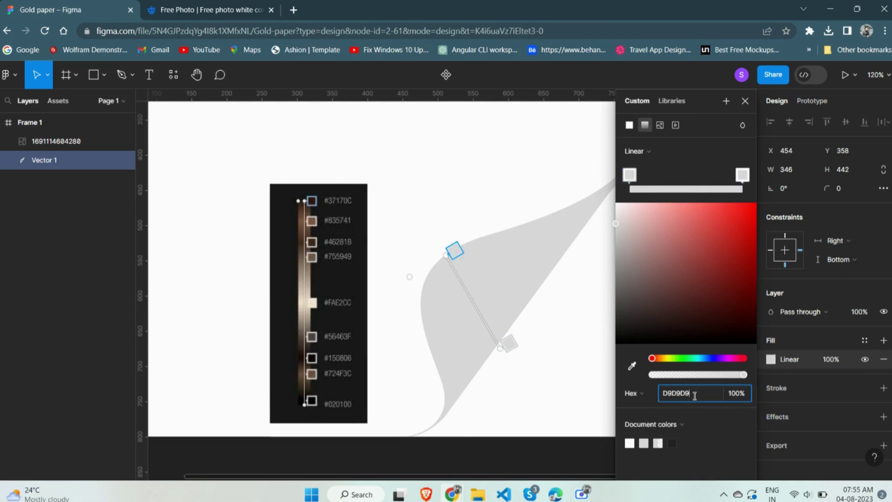
double_click(695, 394)
type("37170c")
key("Return")
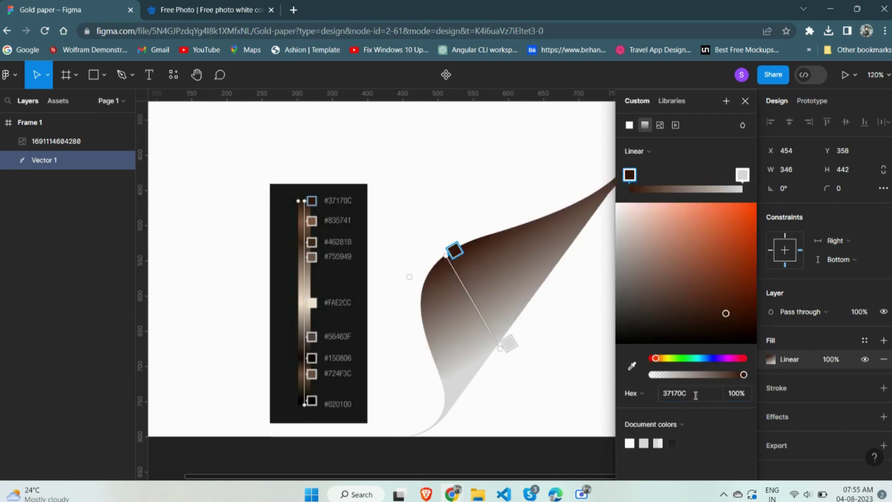
Add a second gradient stop close after the first and color it 855741.
left_click(645, 184)
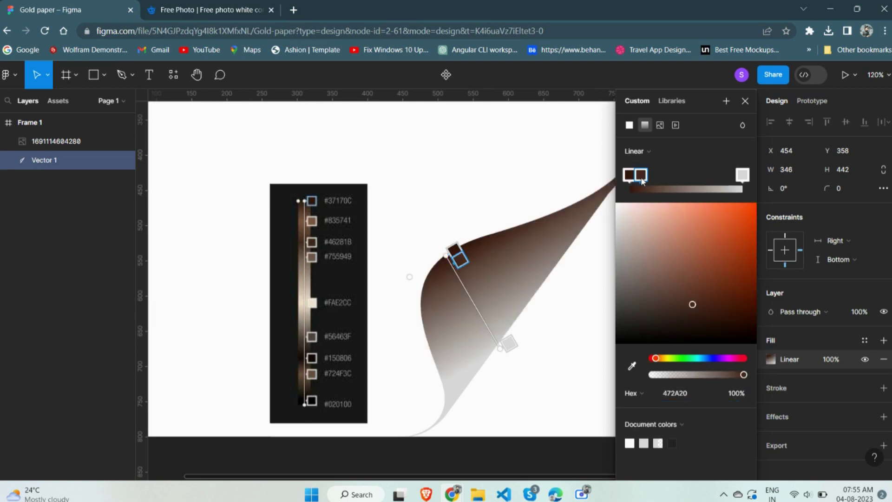
left_click(697, 393)
type("8")
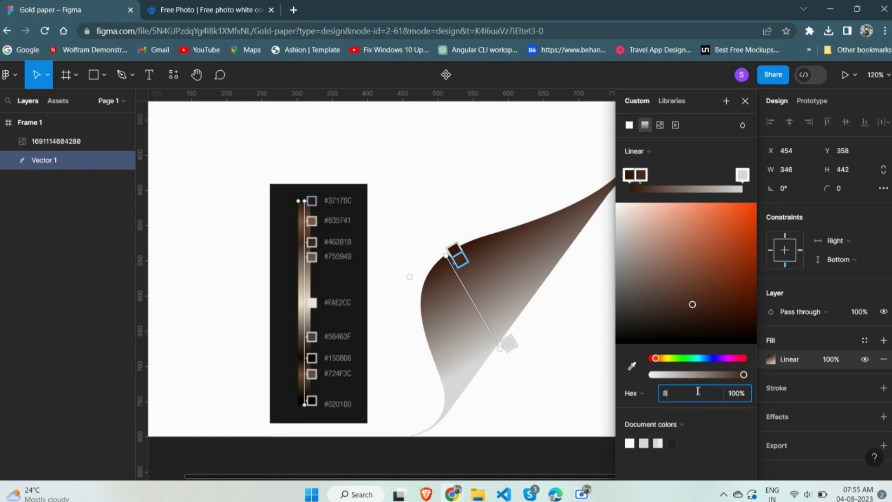
type("55741")
key("Return")
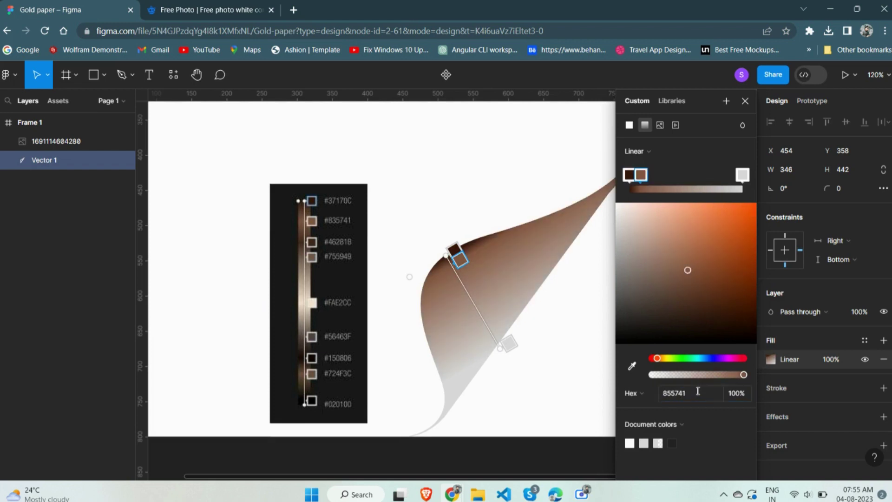
Add a third gradient stop close after the 855741 stop and color it 46281B.
left_click(651, 182)
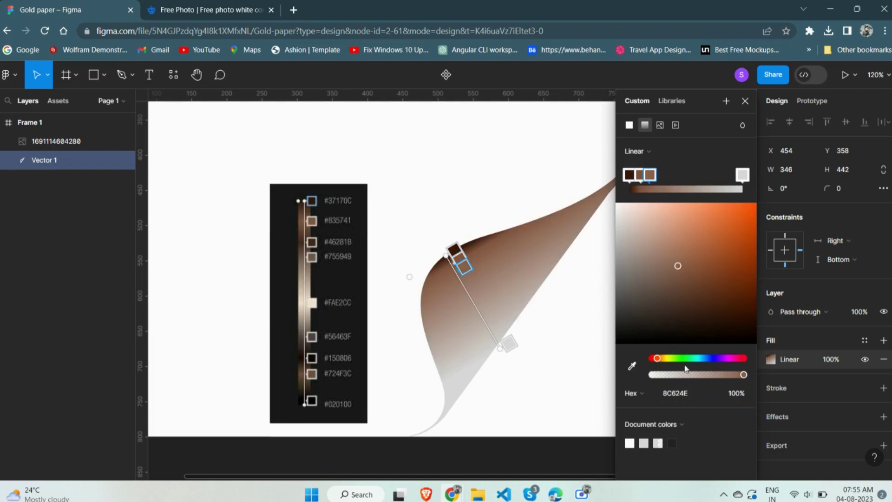
left_click(682, 393)
type("4")
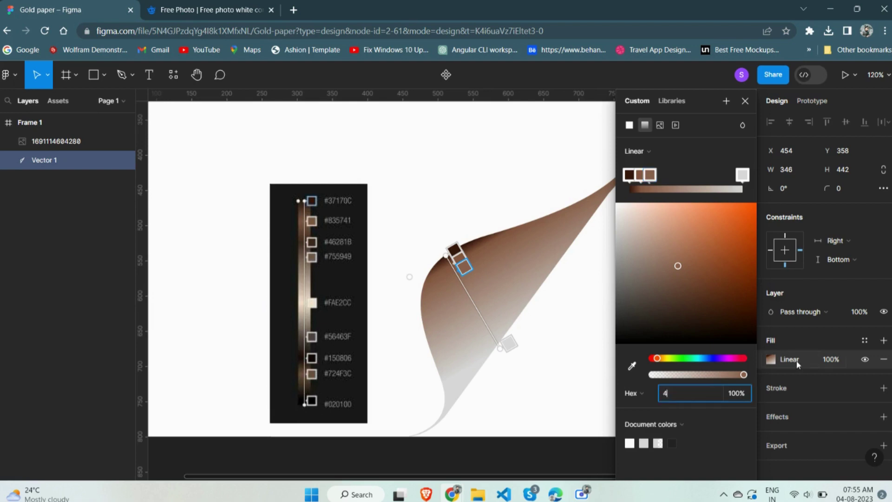
type("6281B")
key("Return")
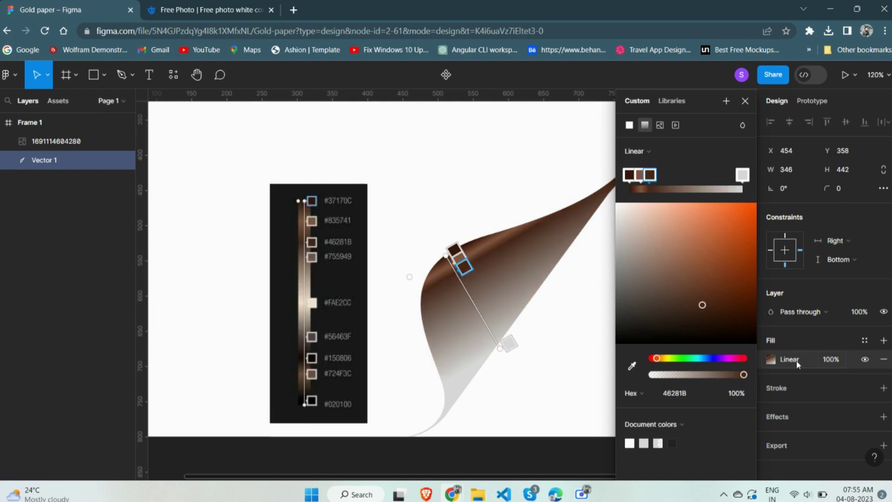
Add a fourth gradient stop close after the 46281B stop and color it 755949, keeping the end stop at the far end.
left_click(658, 188)
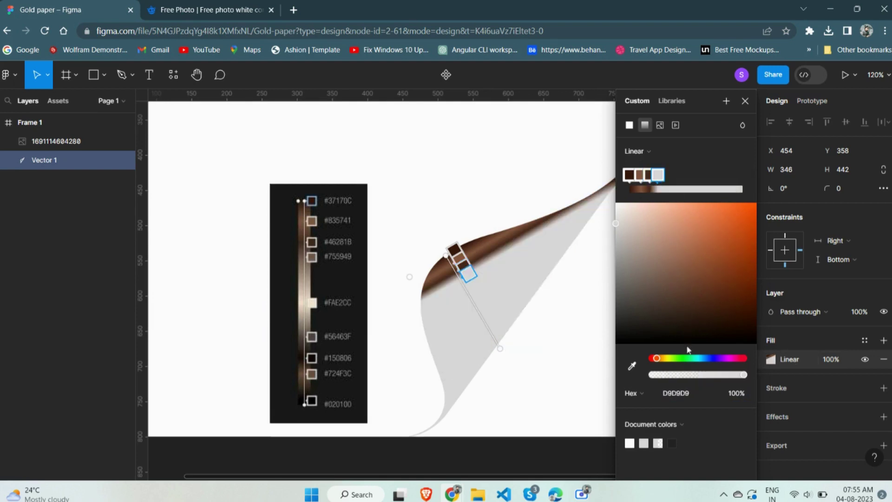
left_click_drag(658, 174, 743, 174)
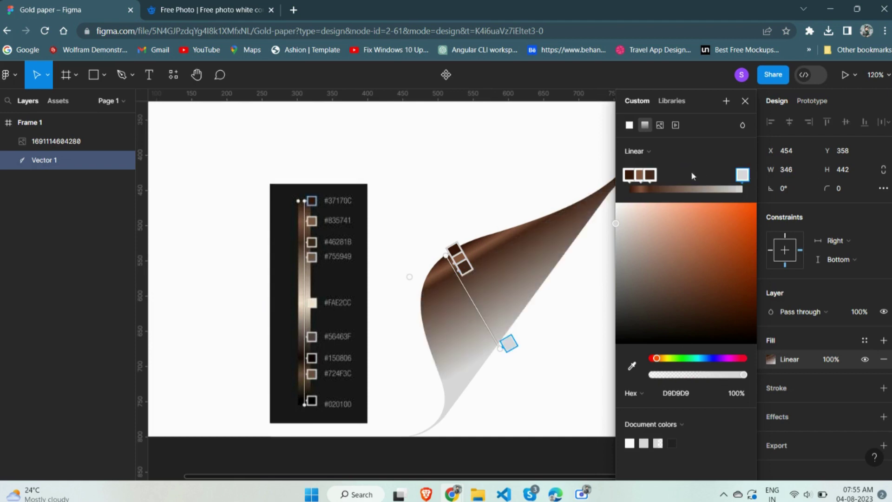
left_click(664, 179)
left_click_drag(664, 181, 659, 180)
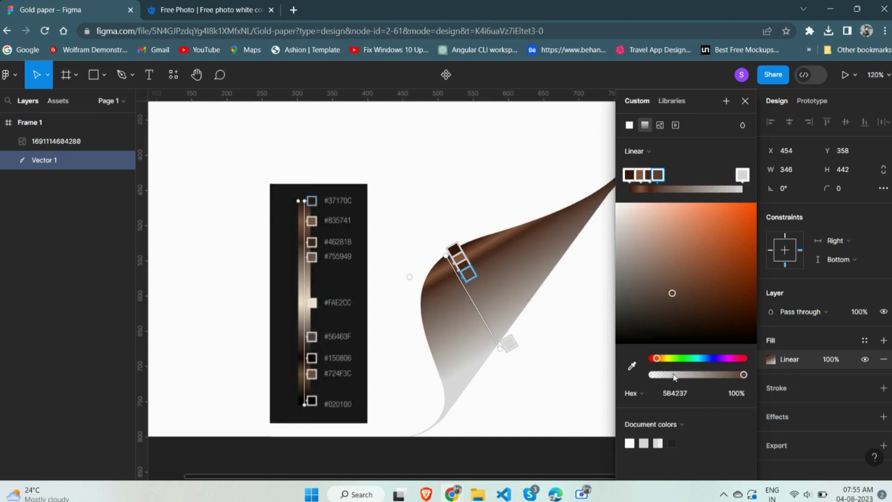
left_click(700, 397)
type("75")
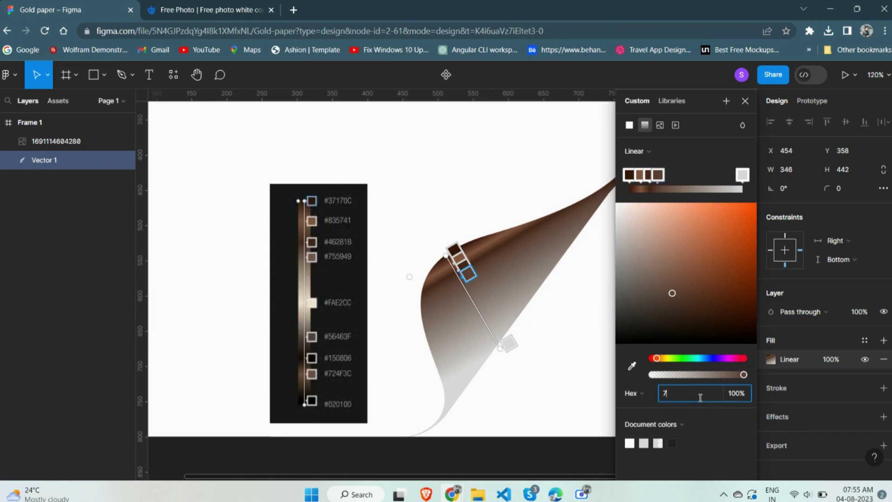
type("5949")
key("Return")
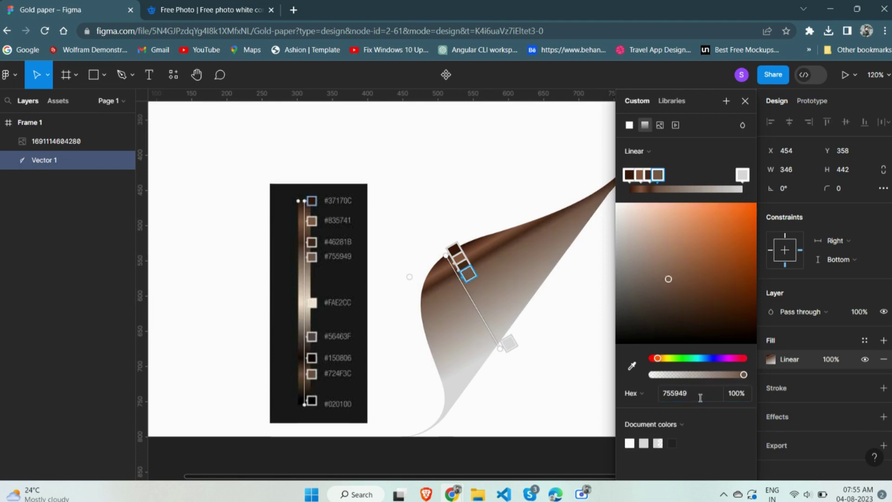
Add a fifth gradient stop and place it near the middle of the gradient, slightly apart from the 755949 stop.
left_click(669, 175)
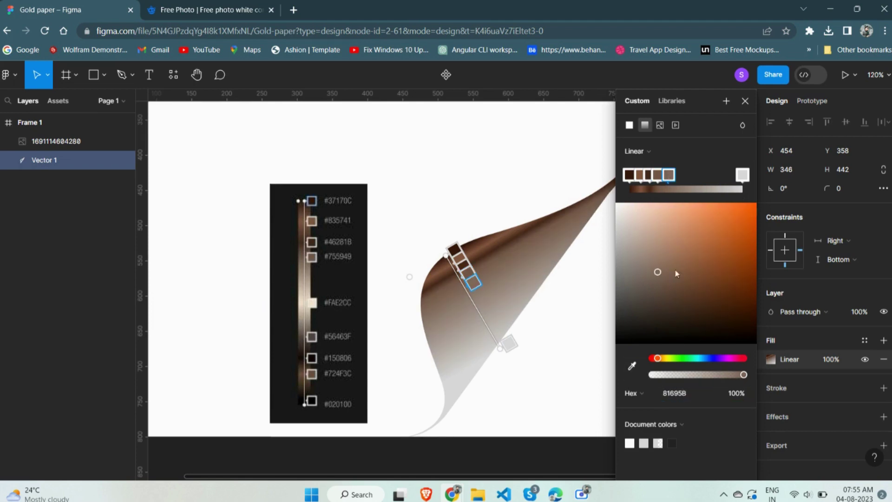
left_click_drag(668, 180, 679, 181)
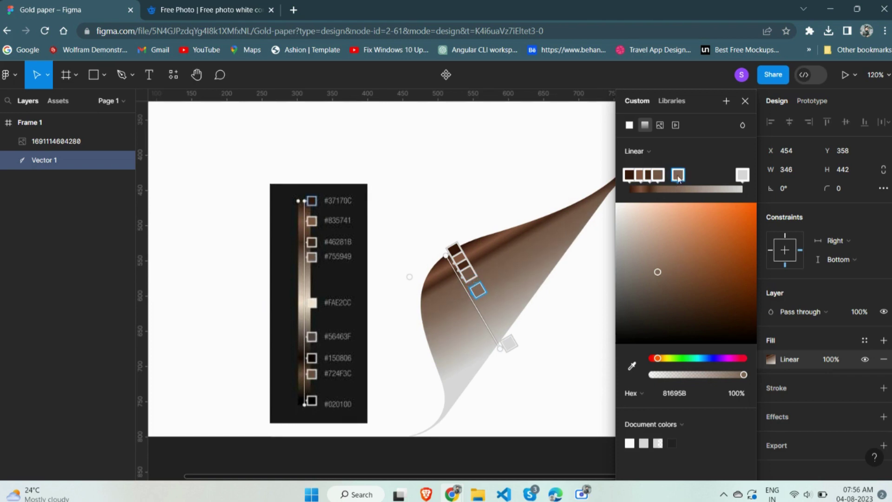
left_click_drag(679, 179, 682, 179)
left_click(692, 394)
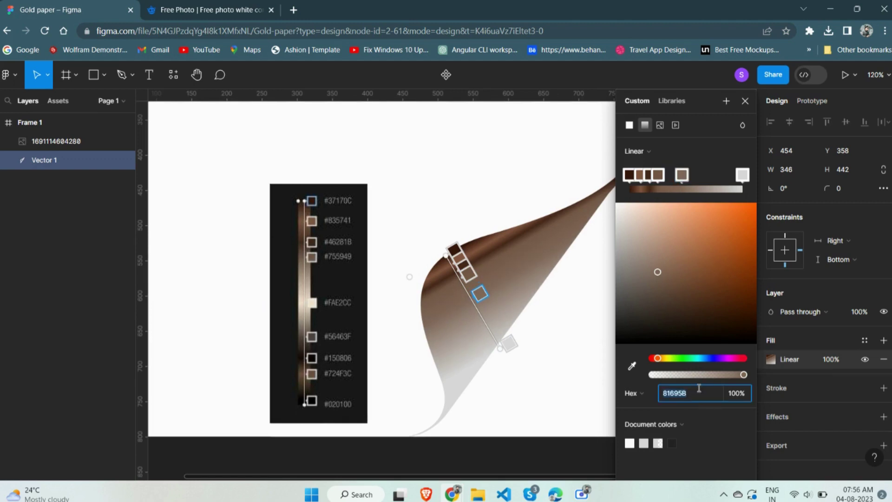
type("fae20c")
key("Return")
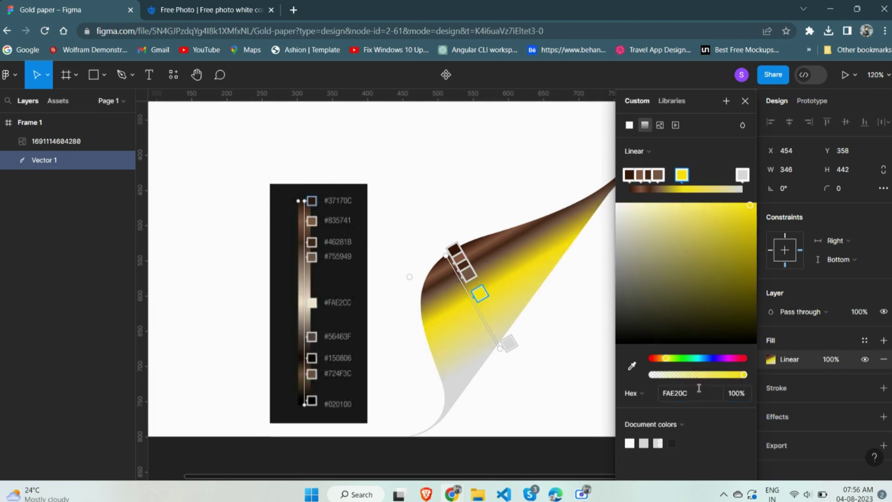
key("ctrl+z")
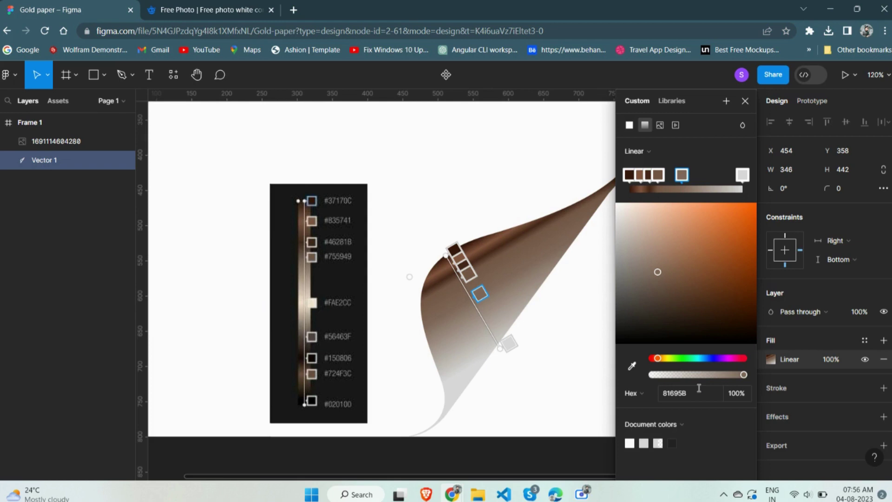
Set the fifth gradient stop's color to FAE2CC.
left_click(700, 397)
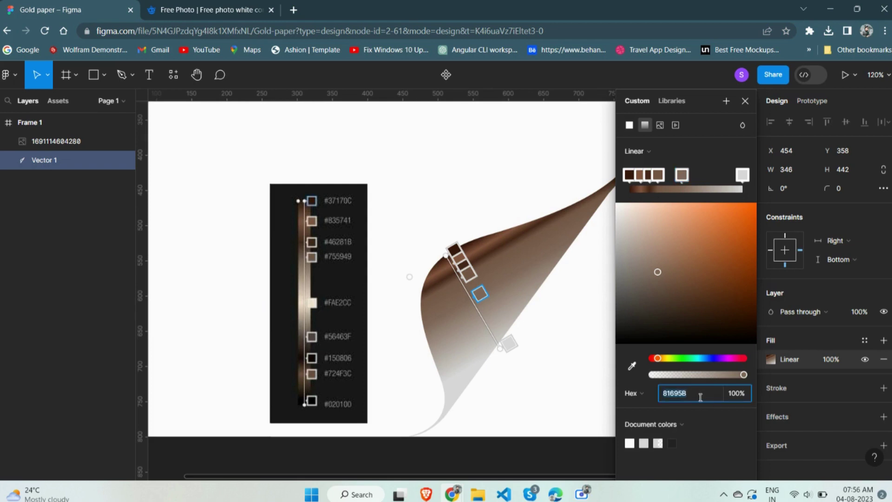
type("fae2cc")
key("Return")
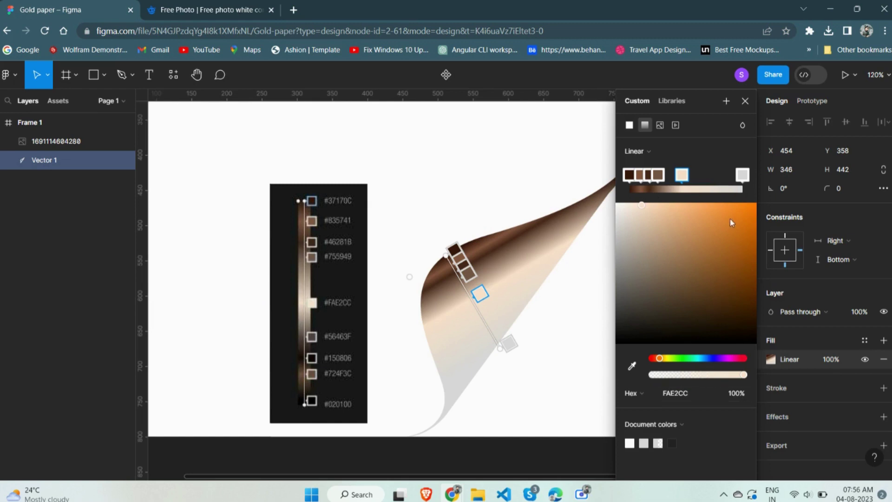
Add a sixth gradient stop shortly after the FAE2CC stop and color it 56463F.
left_click(702, 181)
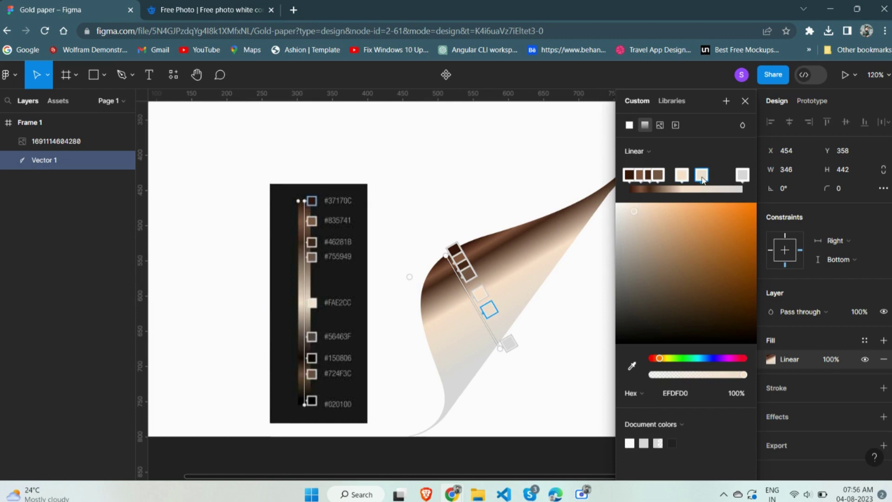
left_click(694, 391)
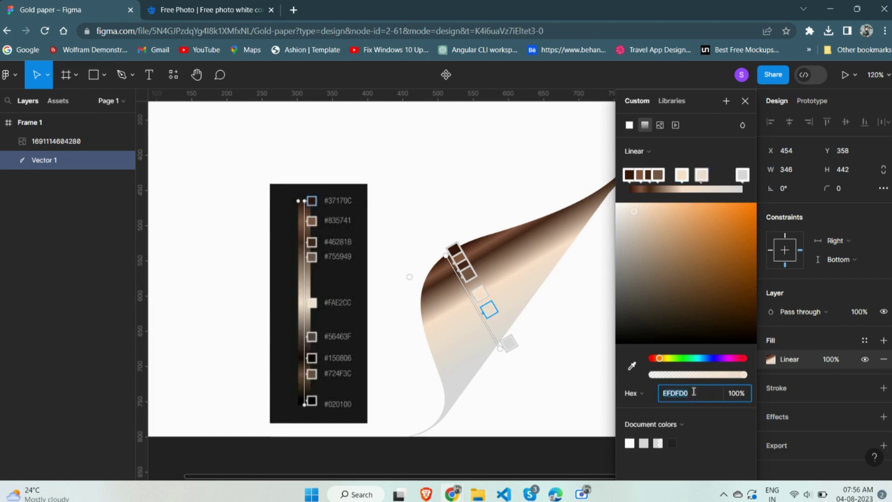
type("56463F")
key("Return")
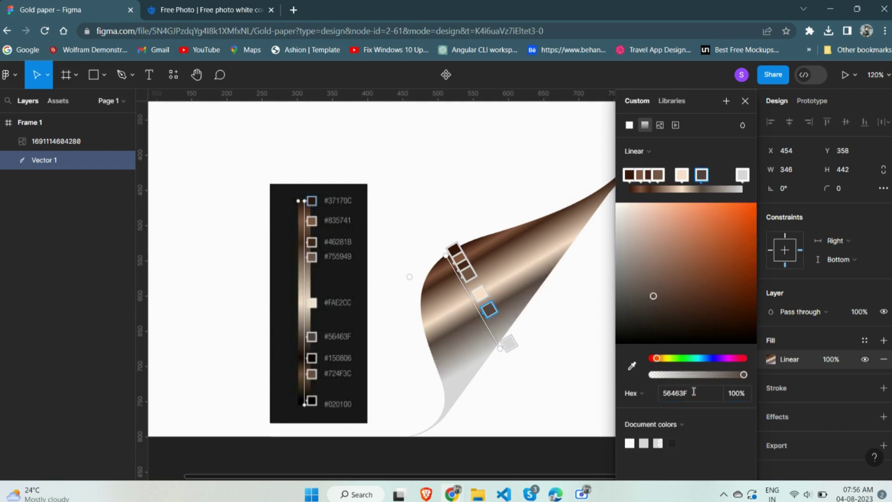
Add a seventh gradient stop close after the 56463F stop and color it 150806.
left_click(714, 176)
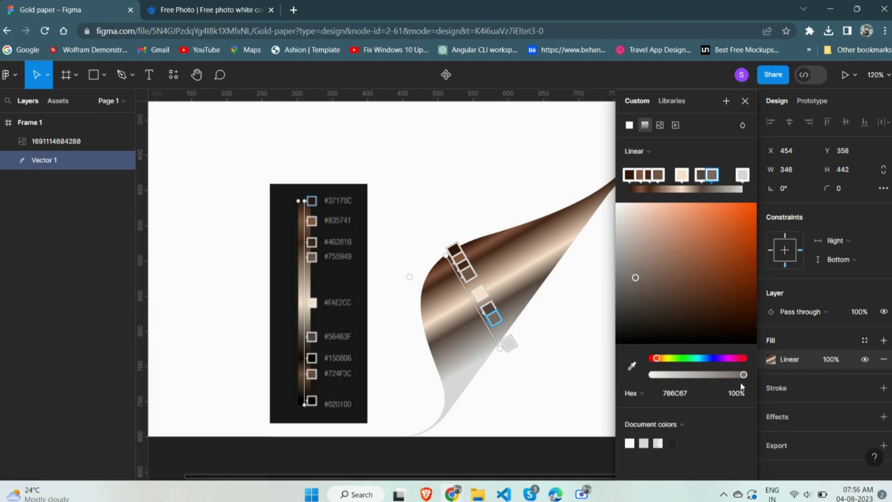
left_click(687, 395)
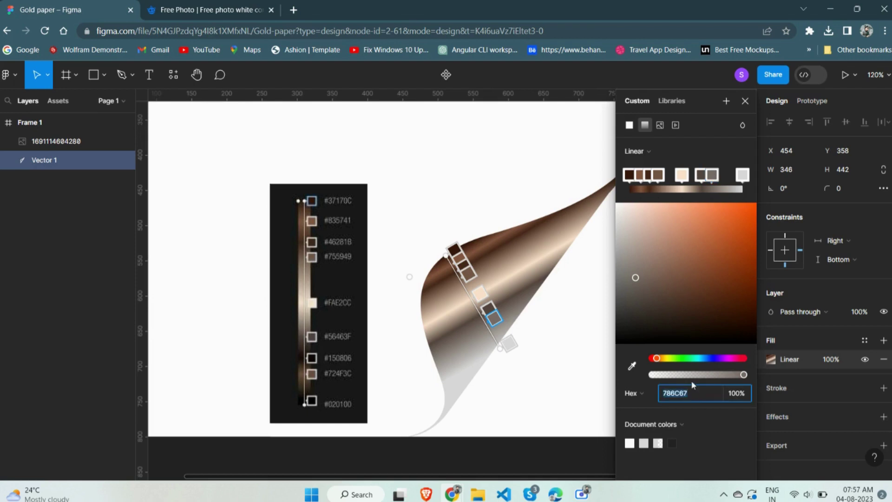
type("150806")
key("Return")
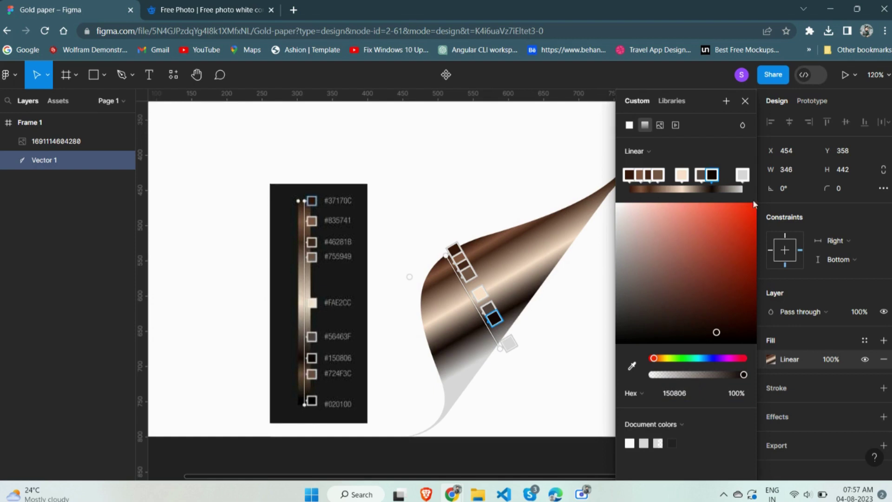
Add an eighth gradient stop between the 150806 stop and the end stop and color it 724F3C.
left_click(728, 188)
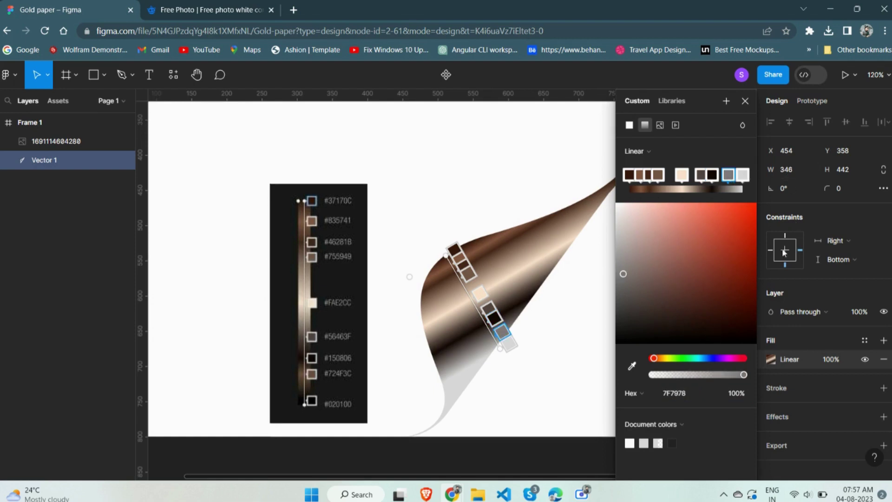
left_click(705, 392)
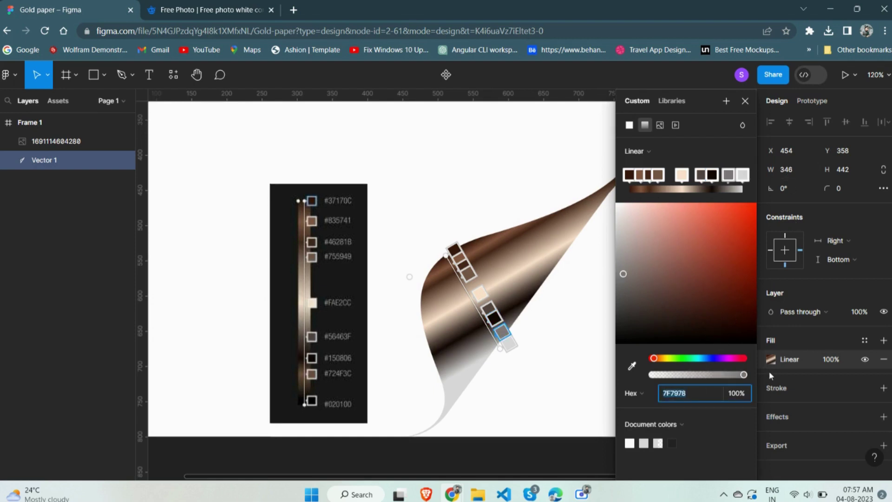
type("724f3c")
key("Return")
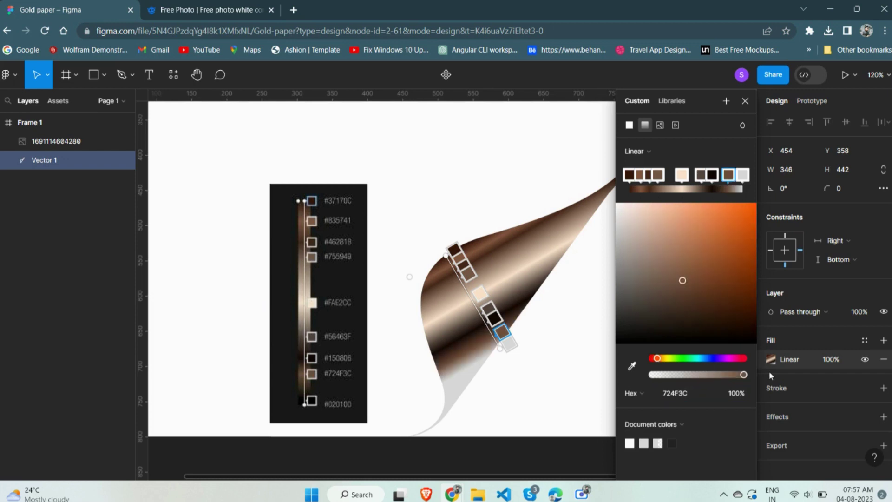
Set the gradient's end stop color to 020100 and close the color picker.
left_click(743, 175)
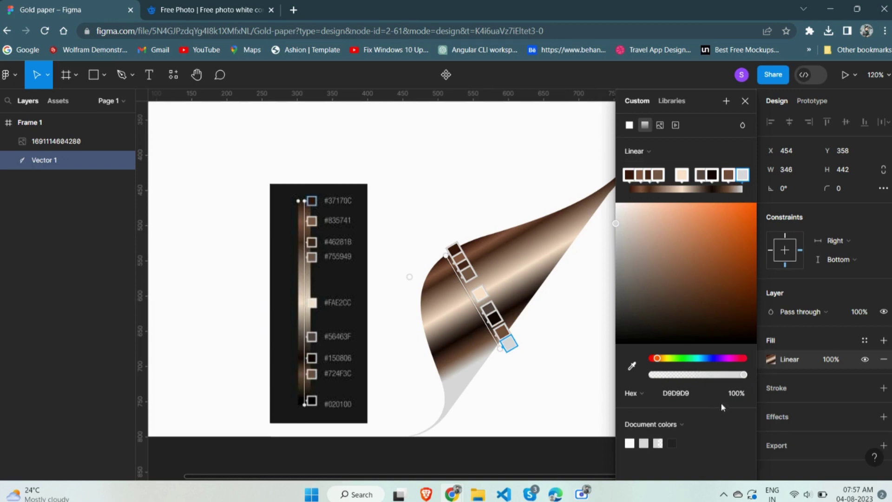
left_click(710, 395)
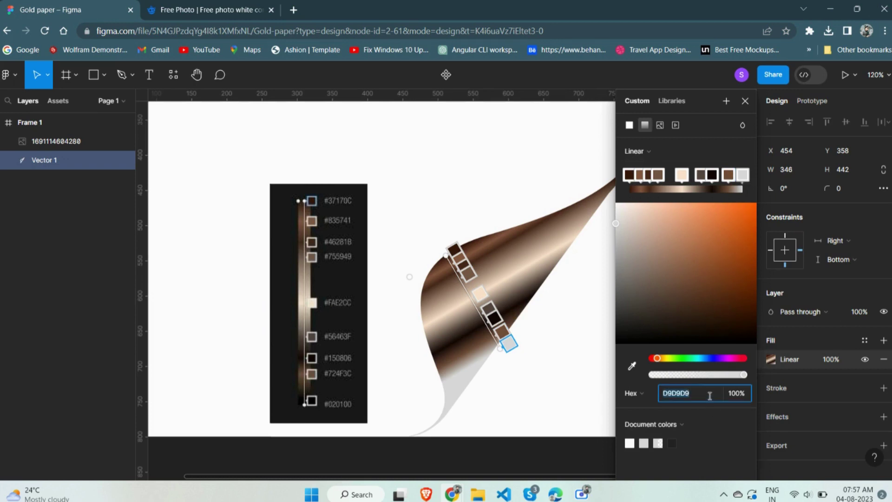
type("020100")
key("Return")
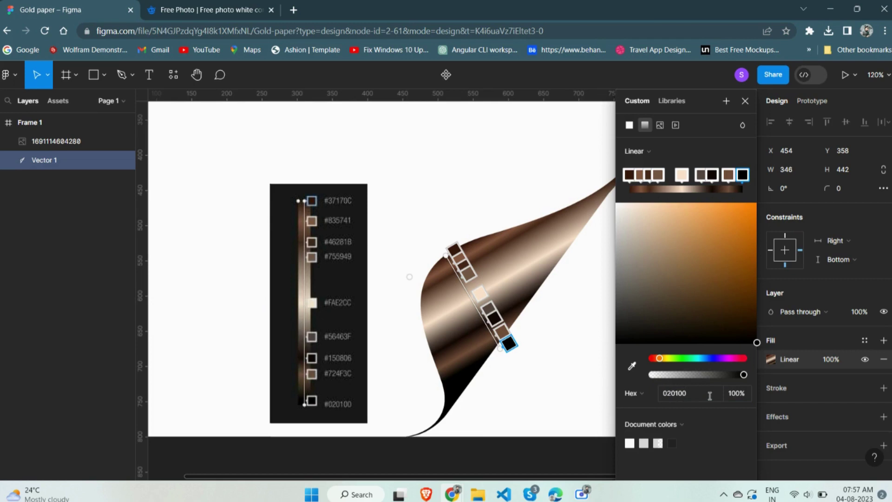
left_click(741, 75)
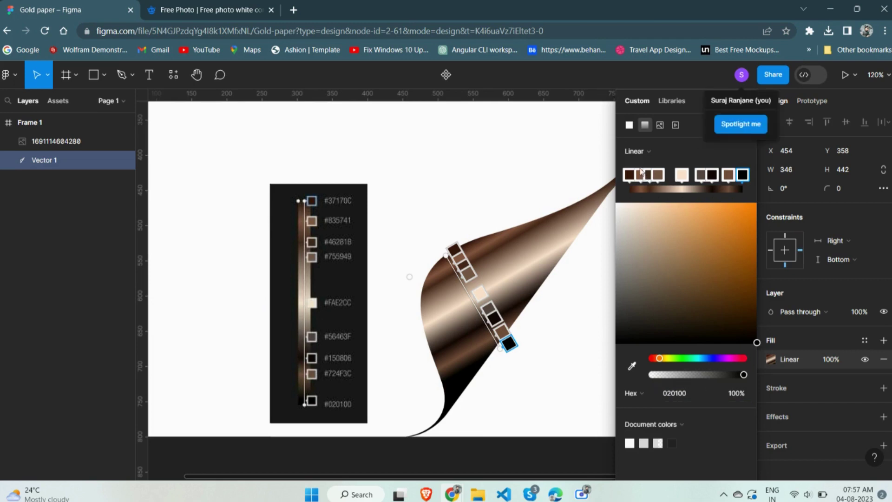
left_click(750, 101)
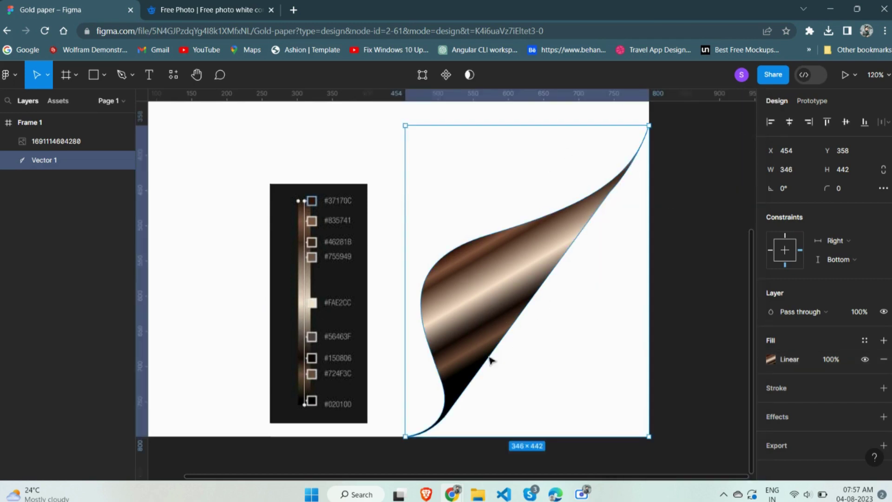
Swing the end of the curl's gradient line upward so the metallic bands run more diagonally, parallel to the curl's straight edge.
double_click(472, 302)
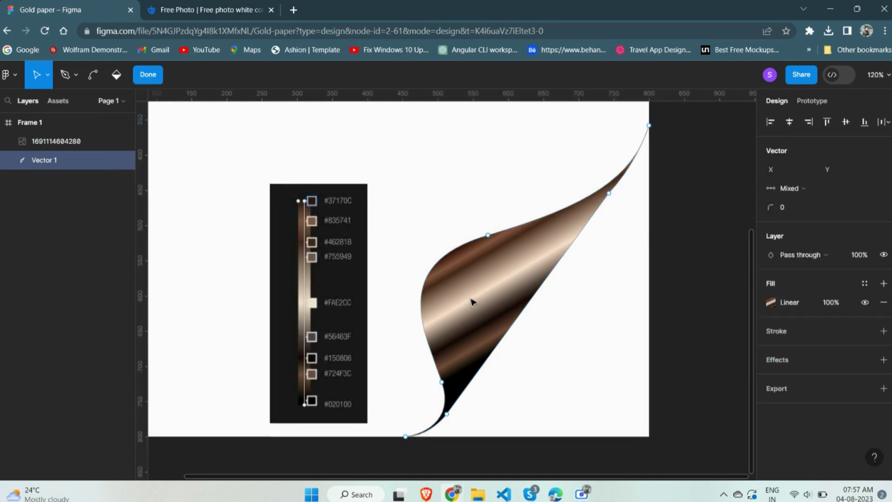
key("Escape")
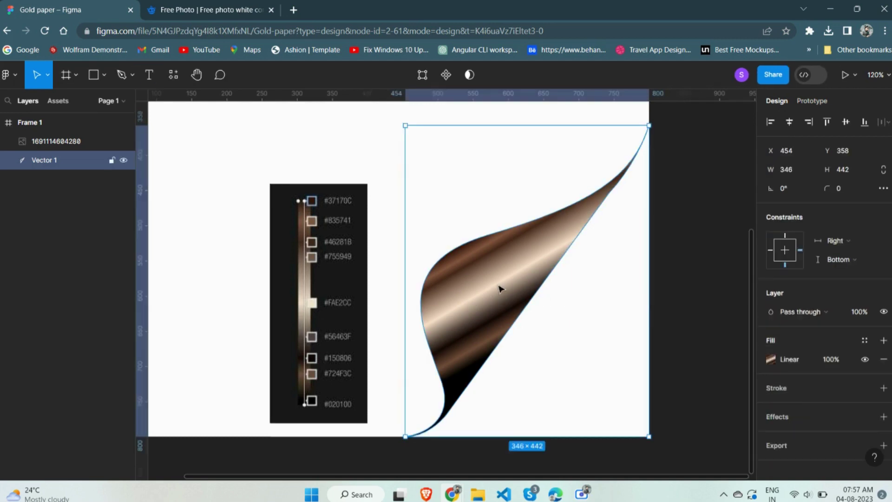
left_click(772, 360)
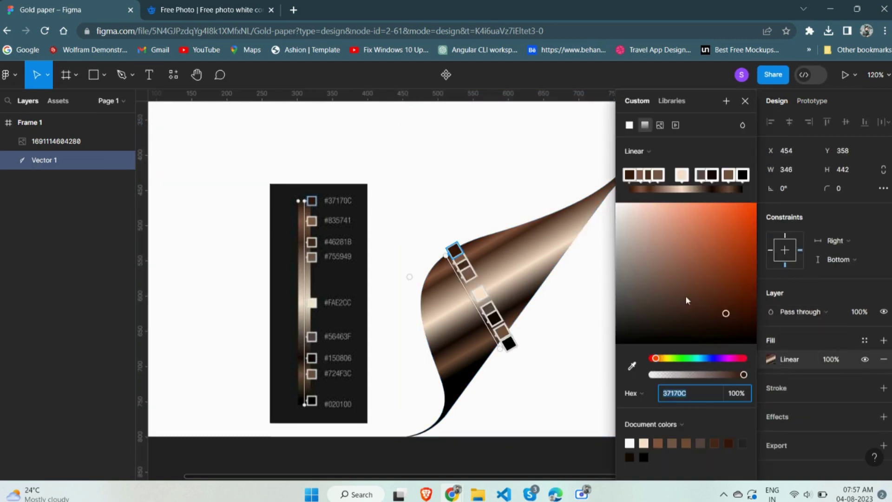
left_click_drag(500, 349, 515, 329)
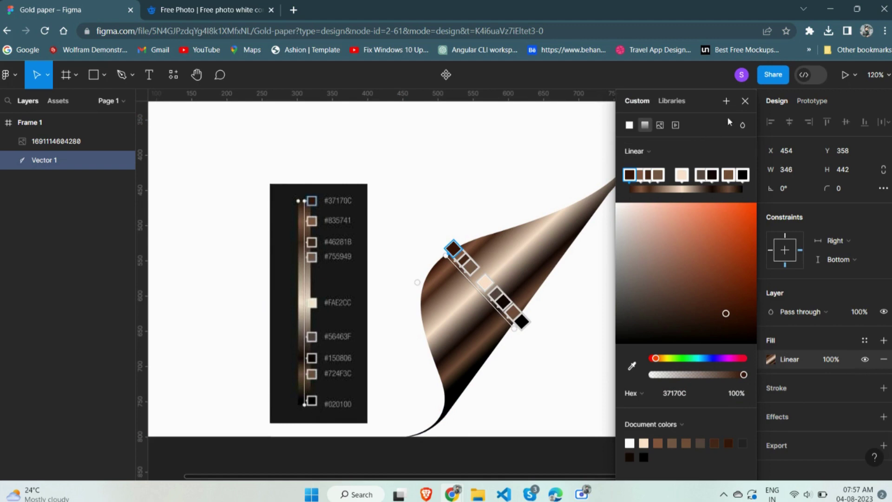
left_click(744, 101)
Move the palette reference image out of Frame 1 onto the empty canvas beside it.
scroll(343, 292, "down", 5)
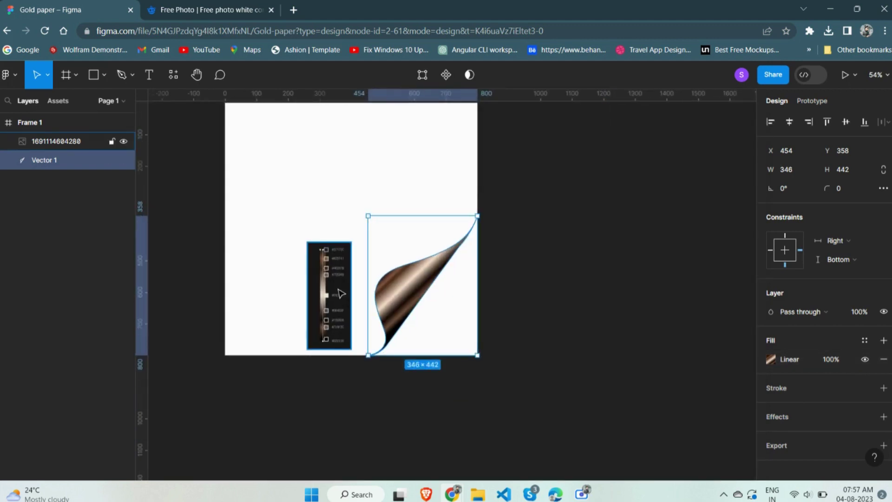
left_click_drag(341, 293, 196, 276)
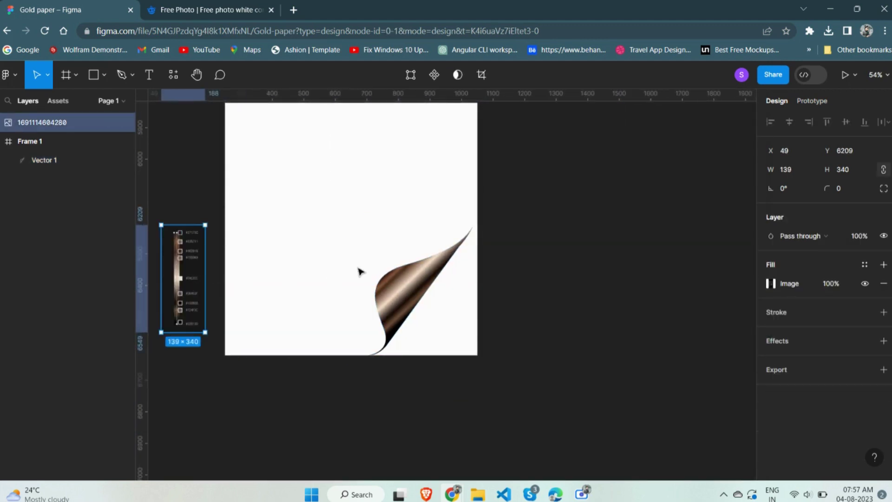
scroll(357, 272, "left", 3)
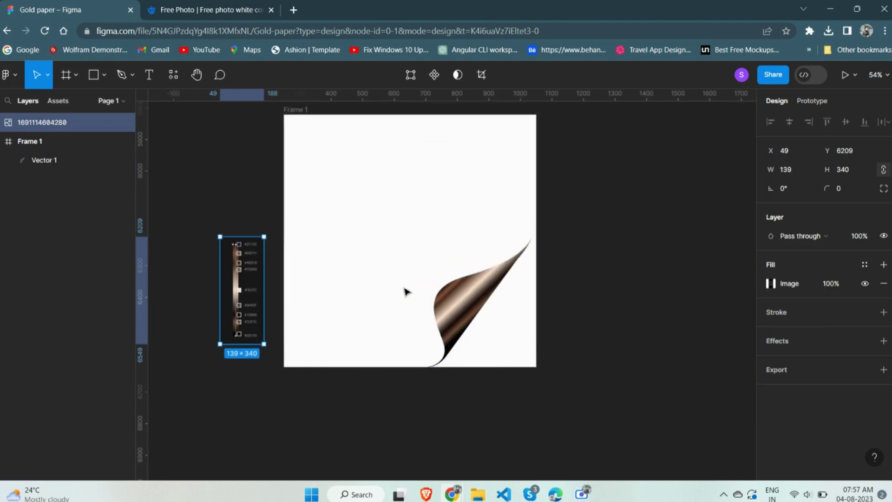
Change Frame 1's fill to 1A1A1A by sampling the dark background of the palette reference image.
left_click(293, 113)
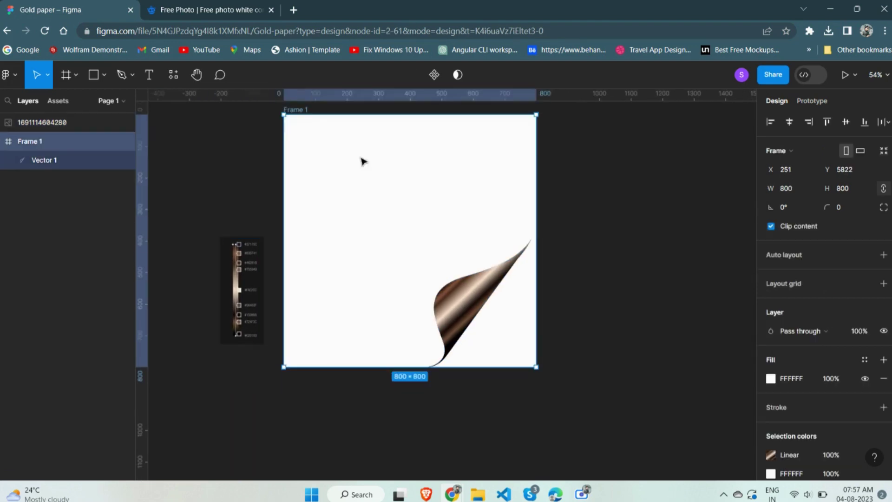
scroll(800, 432, "down", 1)
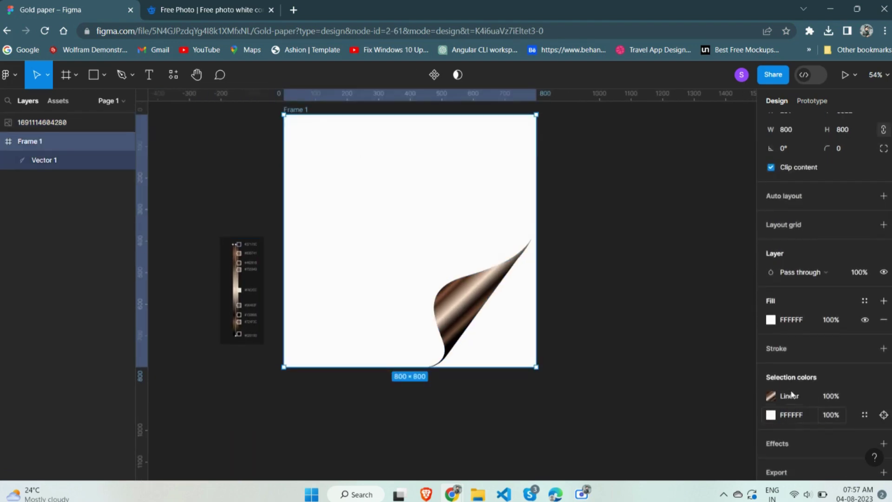
left_click(803, 319)
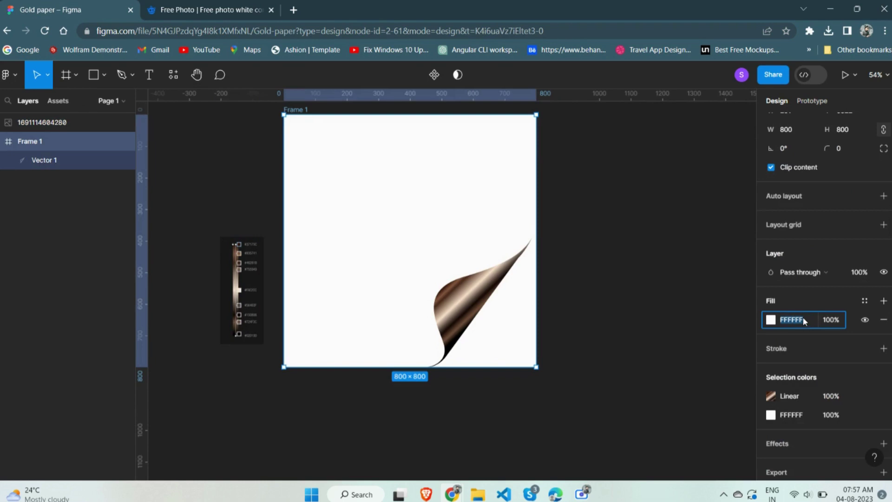
left_click(772, 321)
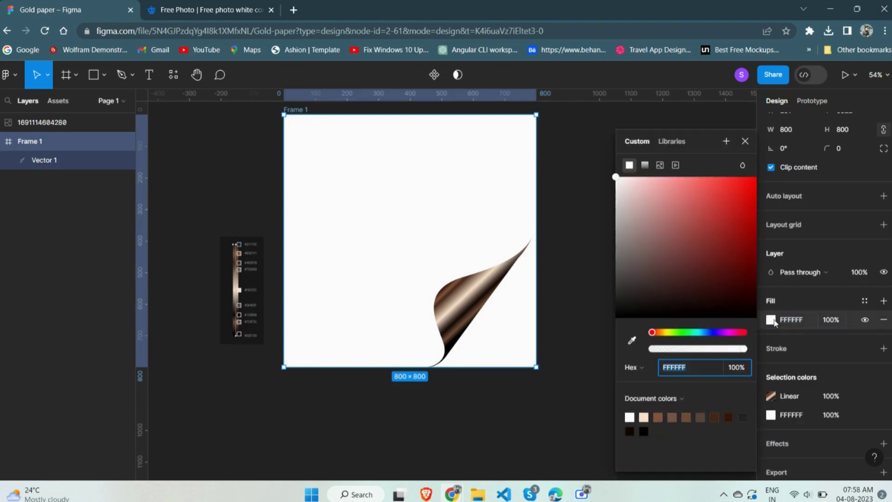
left_click(631, 338)
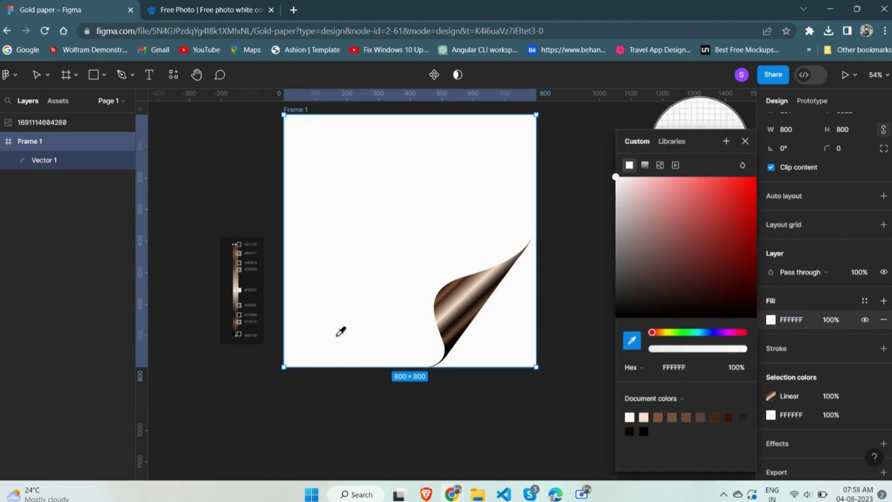
left_click(227, 291)
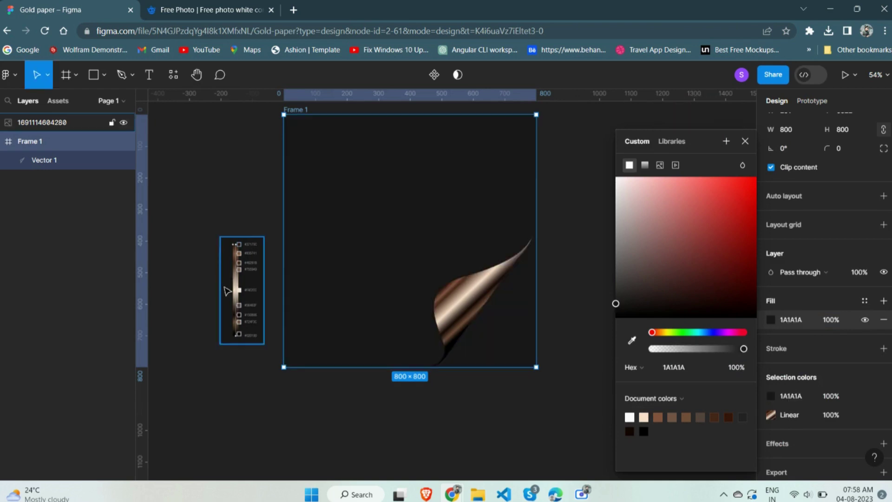
left_click(548, 241)
Enlarge the curl shape to about 400 × 511 from its upper-left corner, keeping its lower-right corner in the frame's corner.
left_click(476, 304)
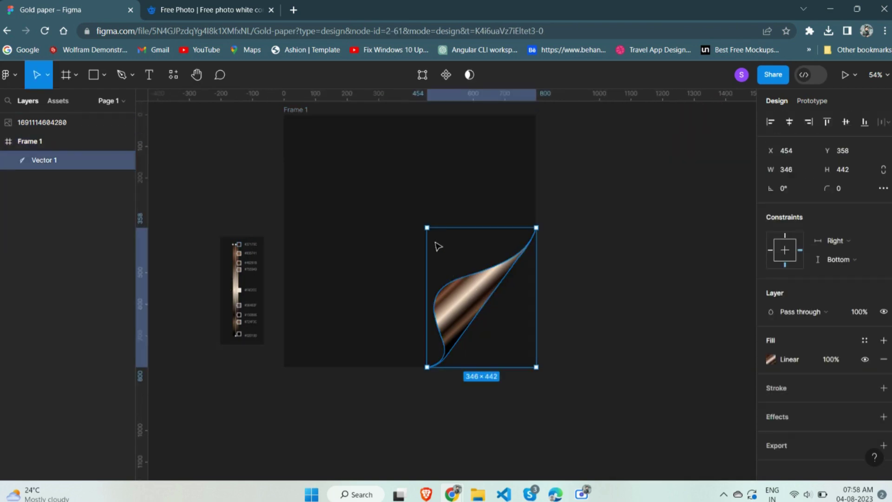
left_click_drag(427, 227, 409, 205)
left_click(594, 197)
scroll(523, 277, "up", 1)
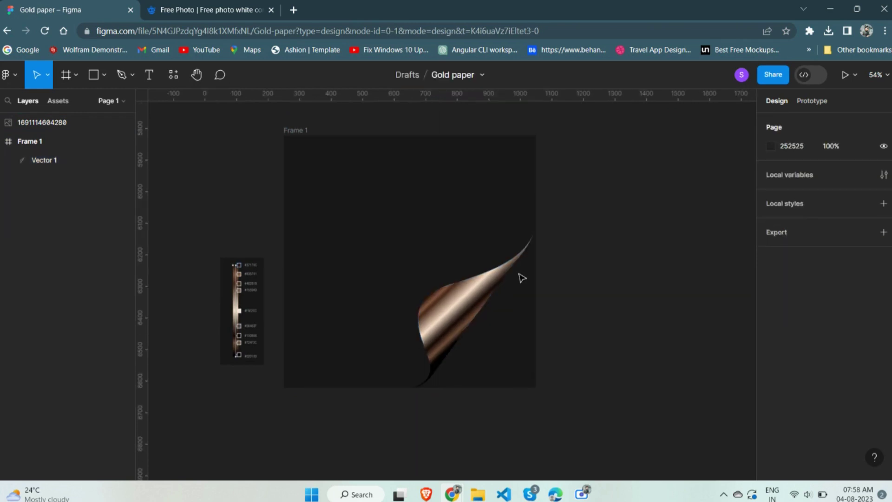
Preview the design as a prototype, fitted to the screen and in full screen, and return to the design file.
left_click(502, 281)
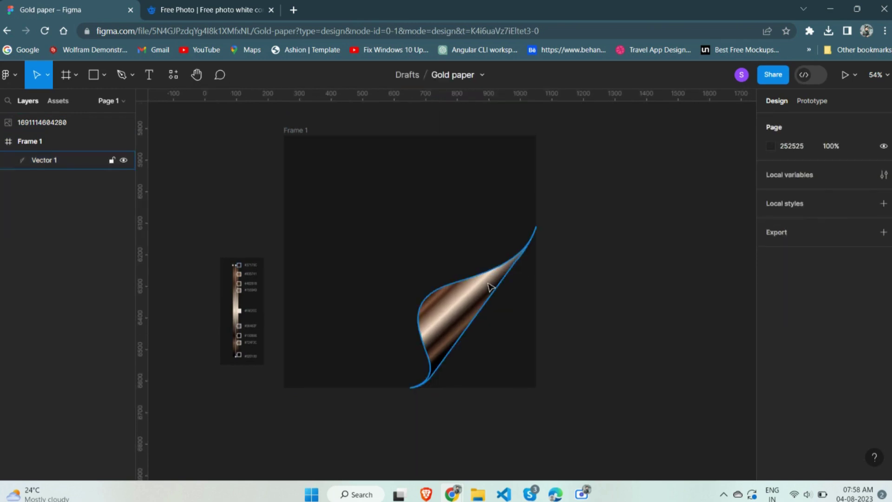
left_click(844, 76)
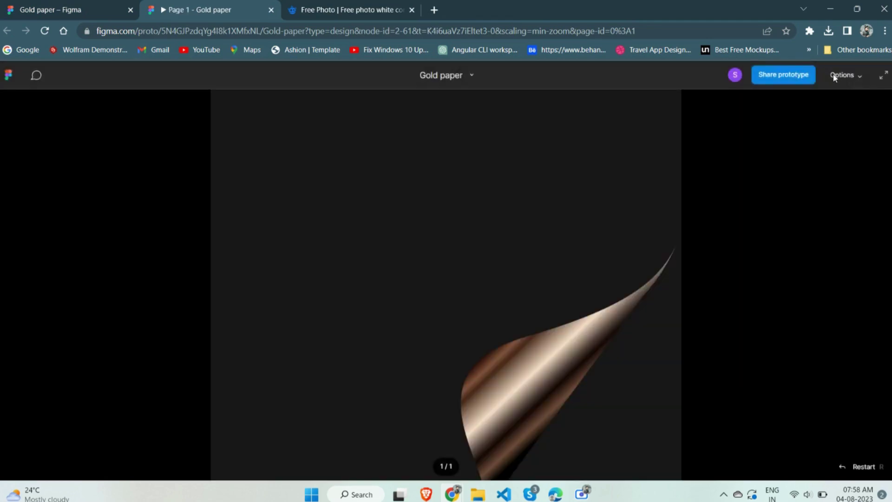
key("z")
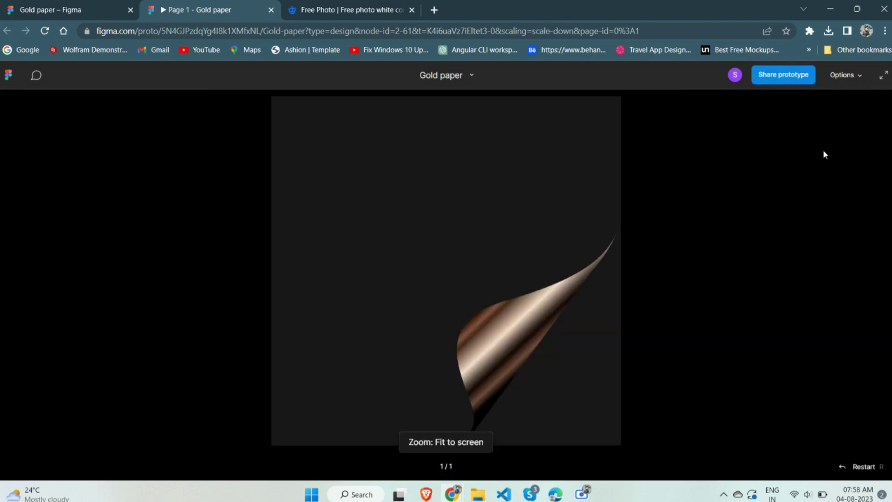
left_click(883, 75)
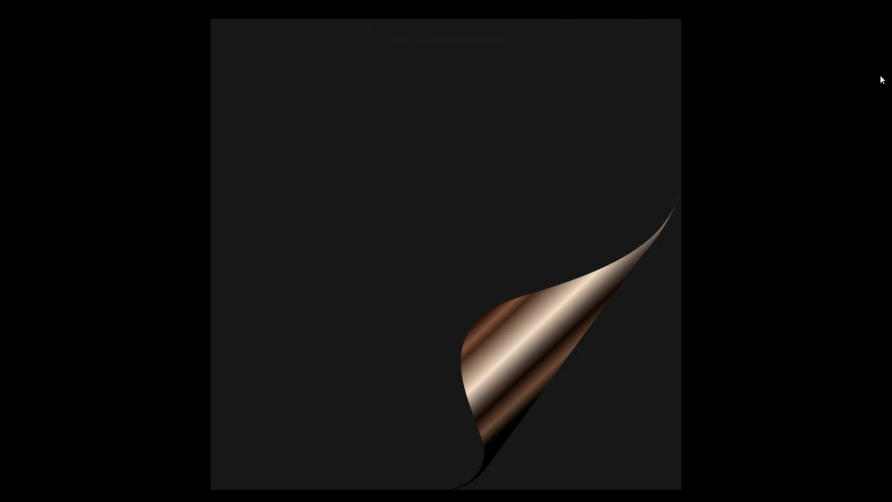
key("Escape")
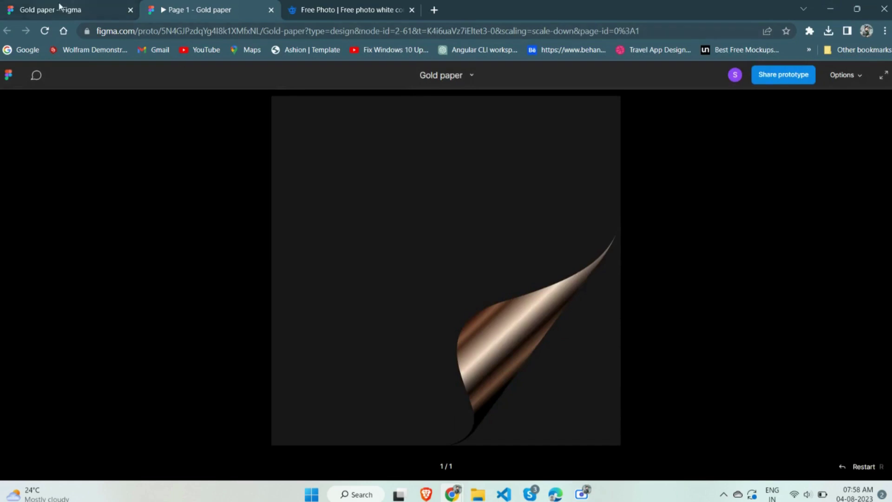
left_click(51, 9)
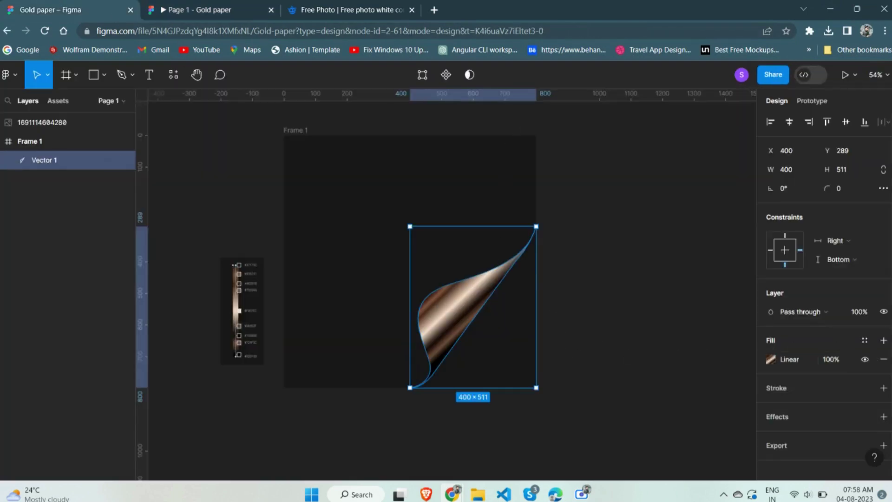
Add a second fill to the curl shape above the gradient, using the white-concrete-wall image from the Desktop at 20% opacity.
left_click(883, 340)
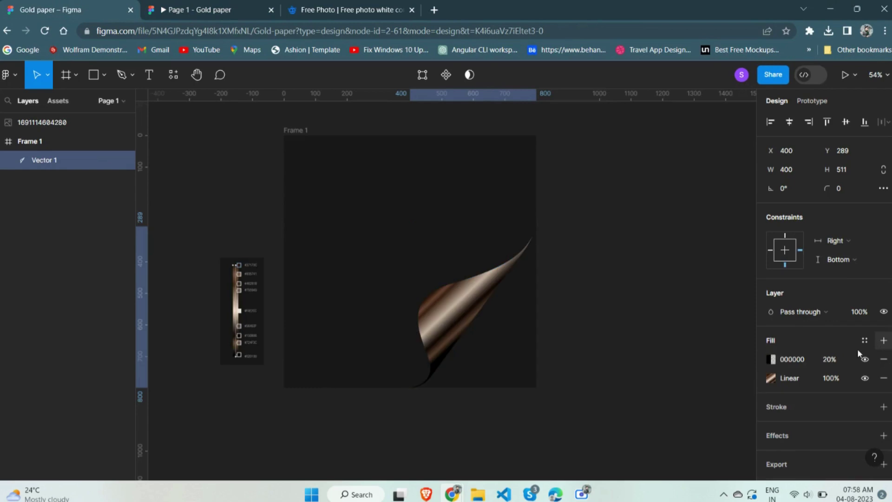
left_click(772, 359)
left_click(660, 165)
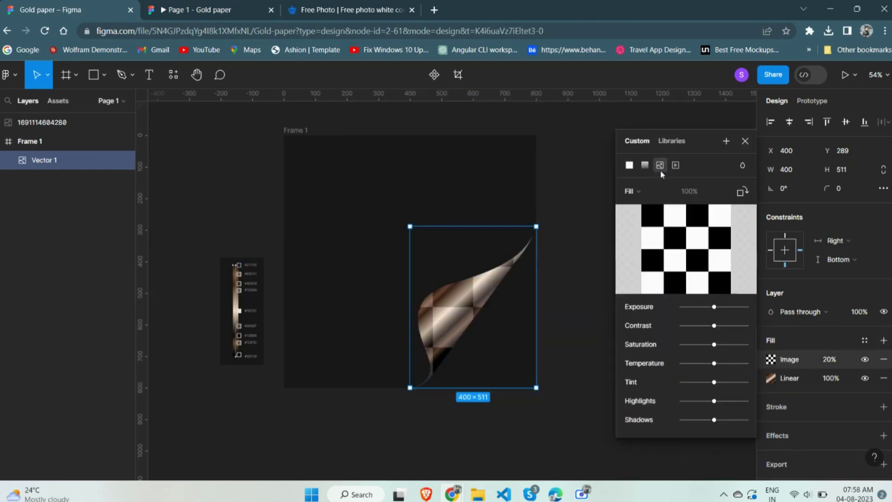
left_click(696, 251)
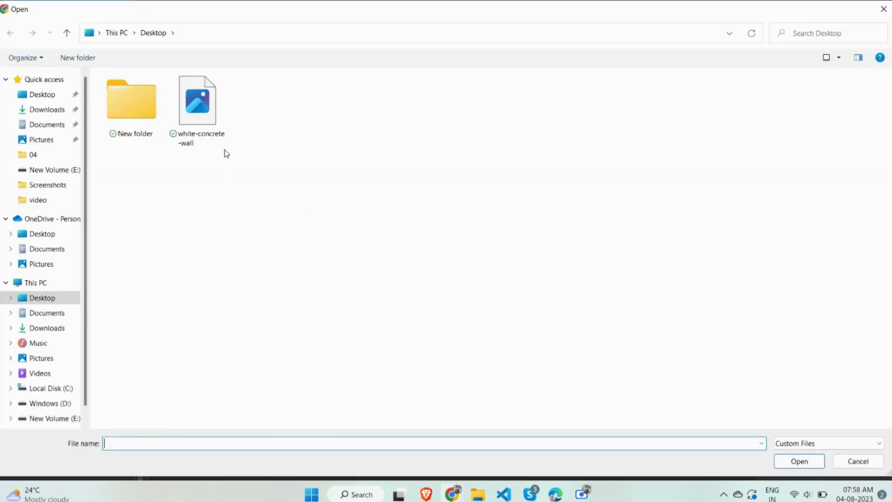
left_click(219, 142)
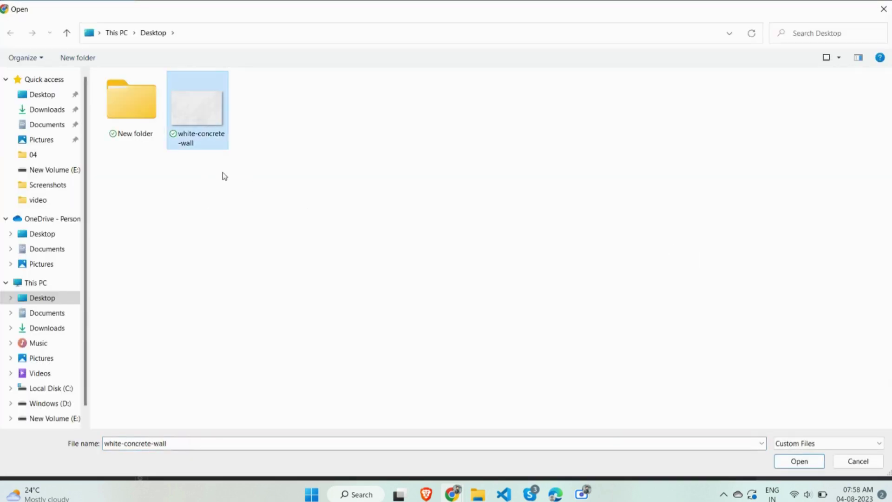
left_click(800, 461)
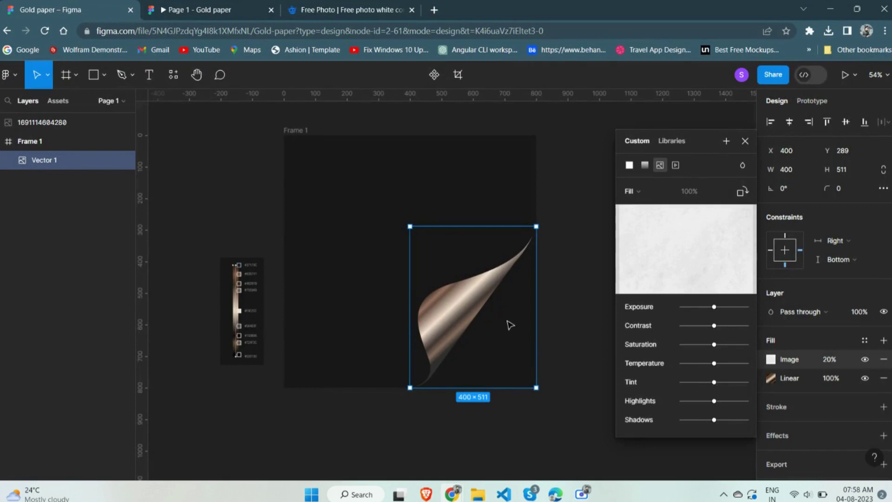
left_click(744, 141)
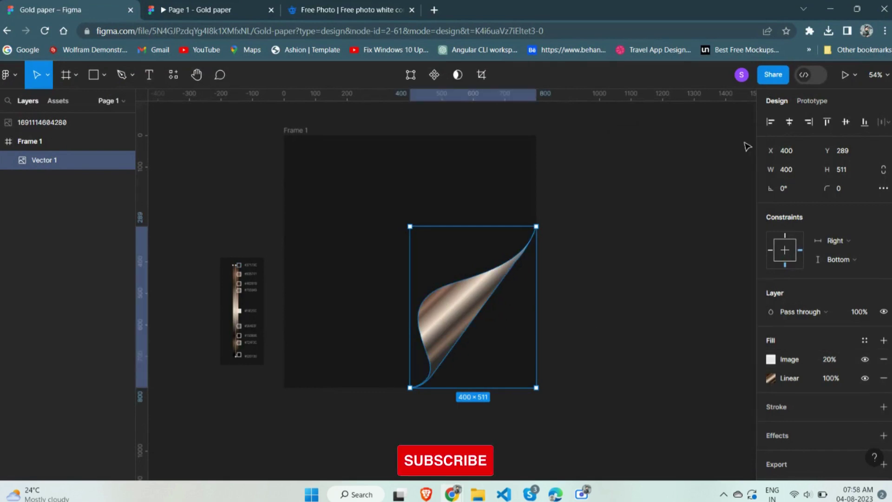
View the textured page curl in the open prototype preview and expand it to full screen.
left_click(561, 318)
left_click(223, 11)
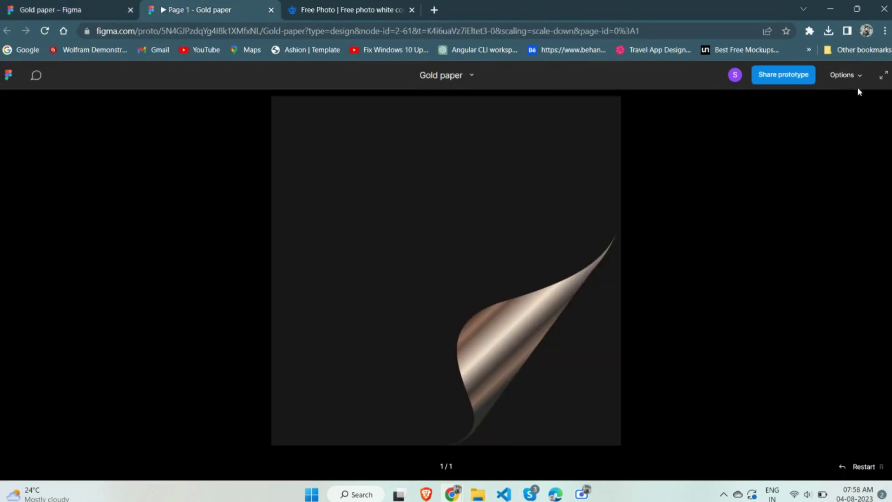
left_click(881, 76)
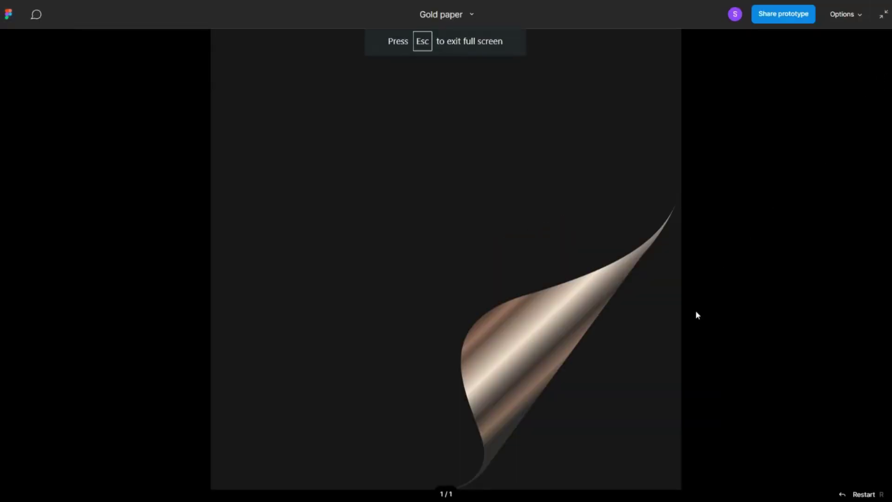